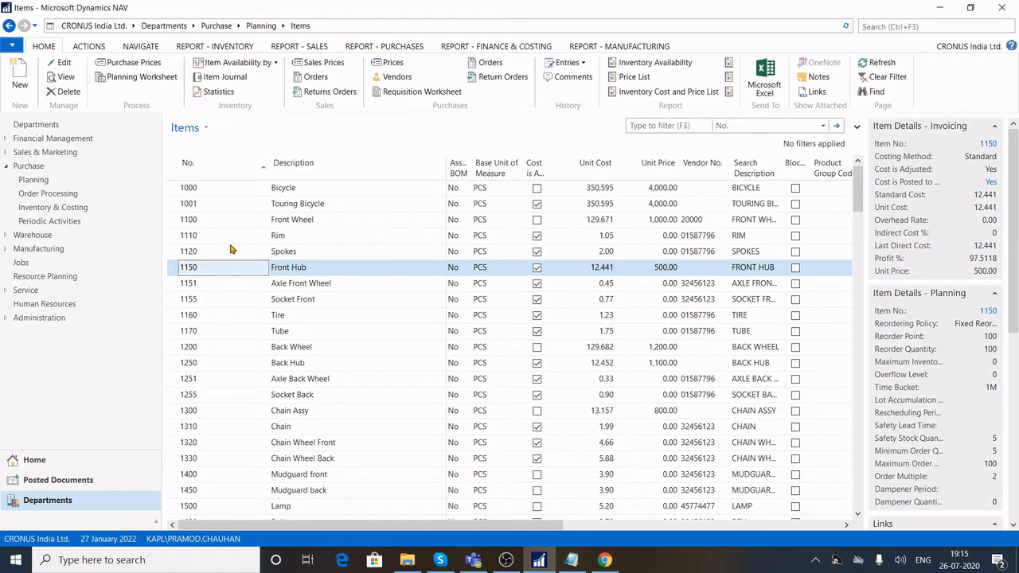
pyautogui.click(201, 252)
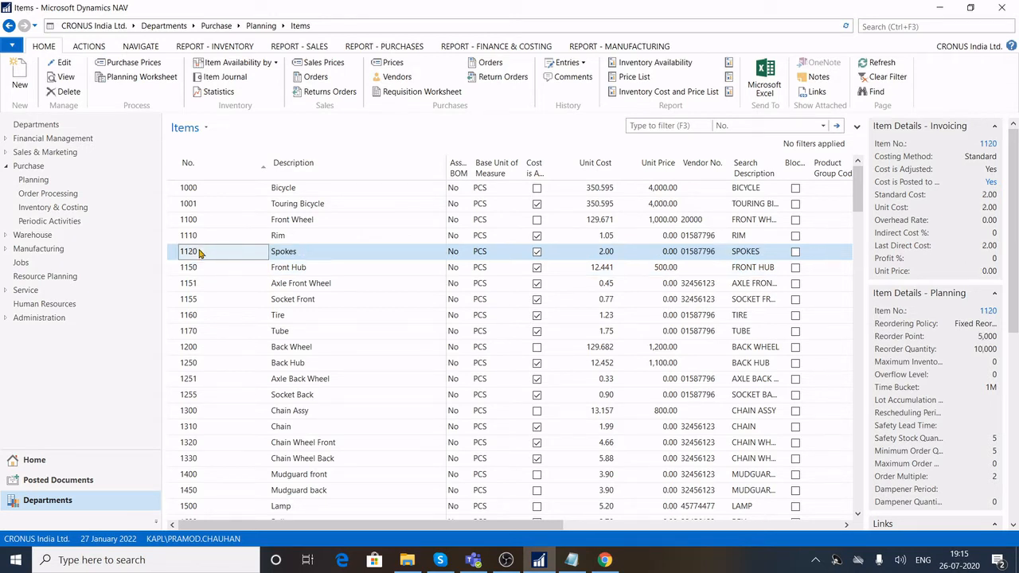
pyautogui.press('Up')
pyautogui.press('Up')
pyautogui.press('Up')
pyautogui.press('Up')
pyautogui.press('Down')
pyautogui.press('Up')
pyautogui.press('Down')
pyautogui.press('Up')
pyautogui.press('Down')
pyautogui.press('Up')
pyautogui.press('Down')
pyautogui.press('Up')
pyautogui.press('Down')
pyautogui.press('Up')
pyautogui.press('Down')
pyautogui.press('Up')
pyautogui.press('Down')
pyautogui.press('Up')
pyautogui.press('Down')
pyautogui.press('Up')
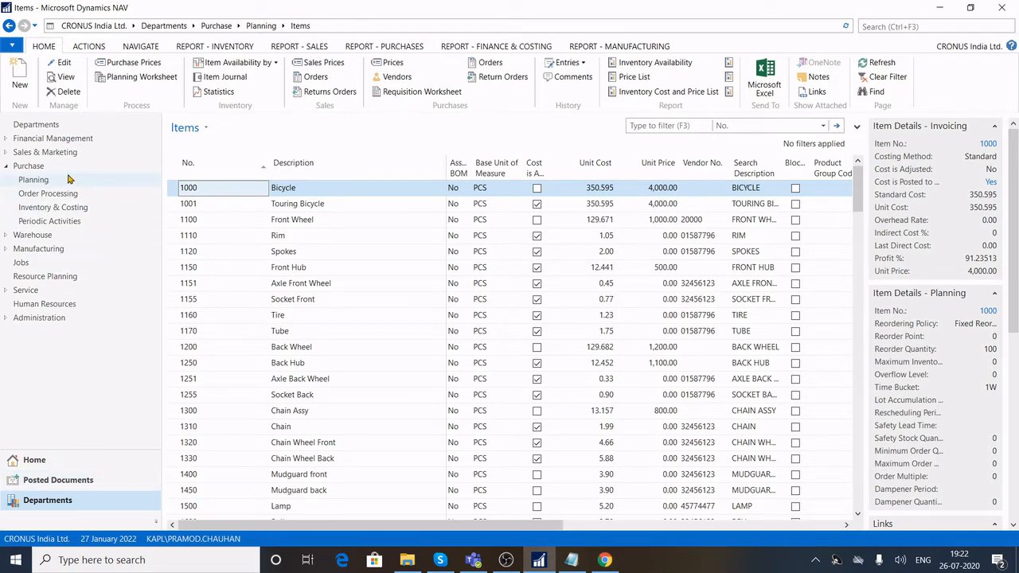
# Step: Start a new item card and check the number series available for items
pyautogui.click(19, 76)
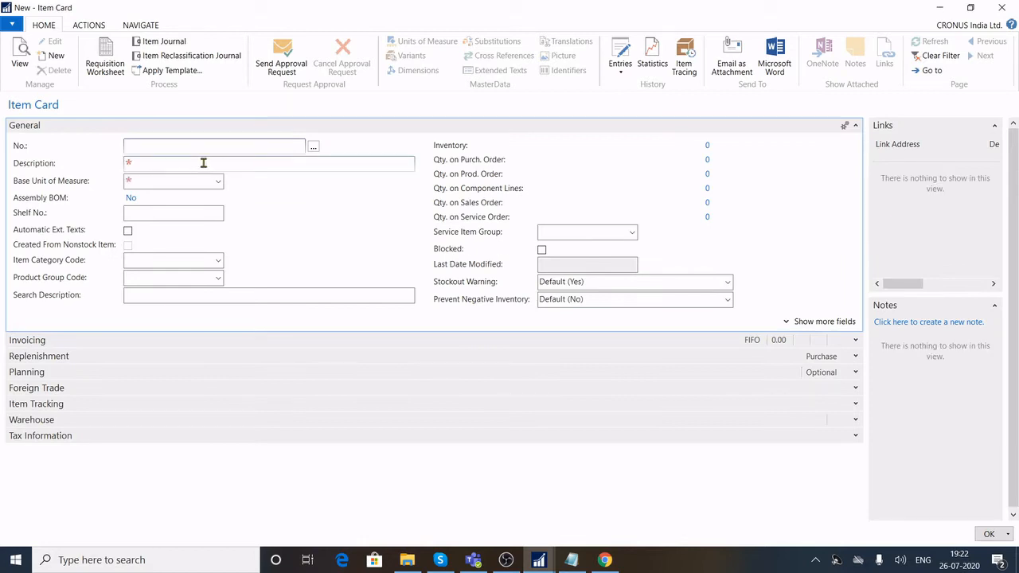
pyautogui.click(313, 147)
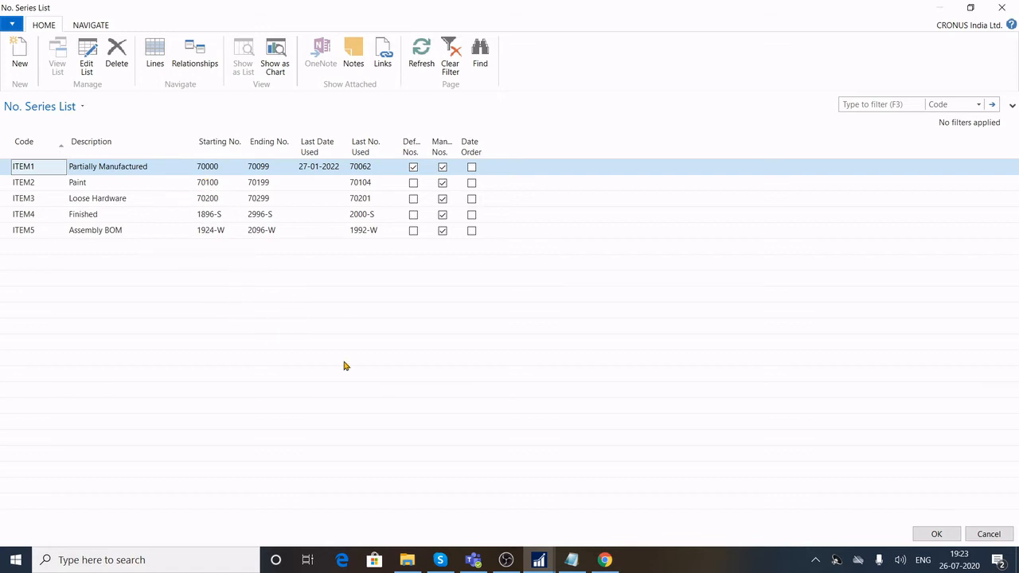
pyautogui.press('Escape')
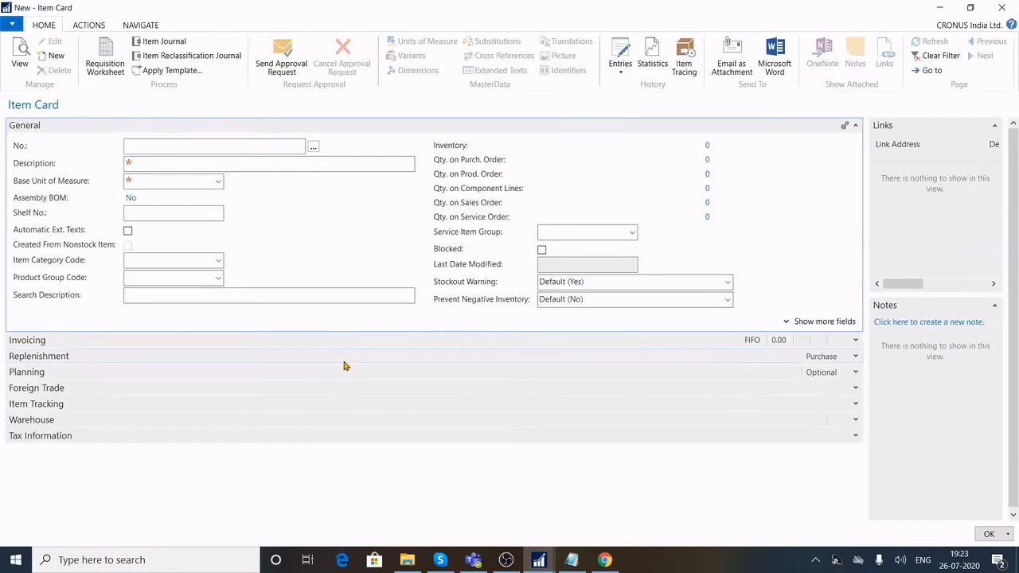
# Step: Assign the next automatic item number to the new card and set its description to TEST ITEM
pyautogui.click(137, 148)
pyautogui.press('Tab')
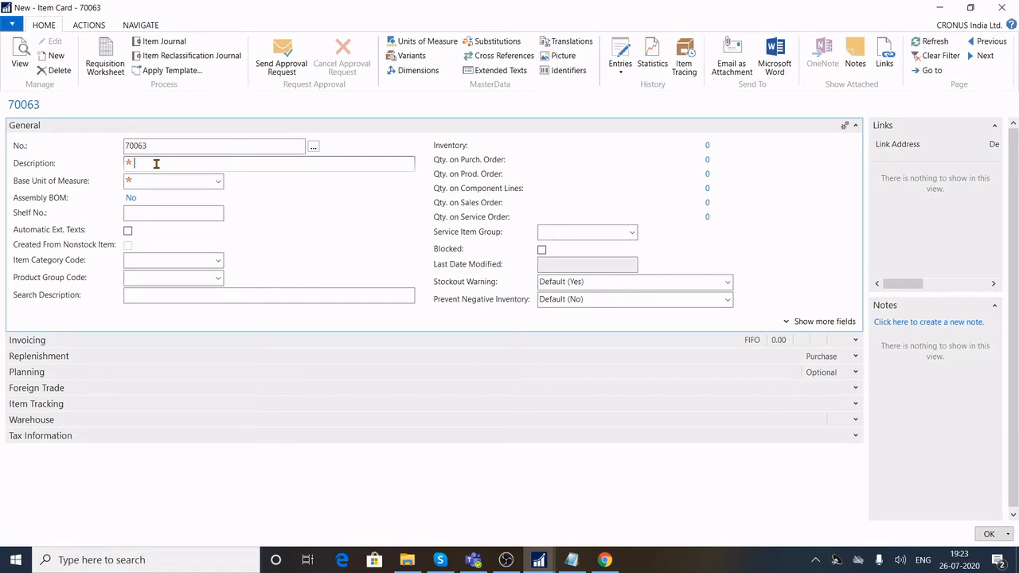
pyautogui.write('TEST ITEM')
pyautogui.press('Tab')
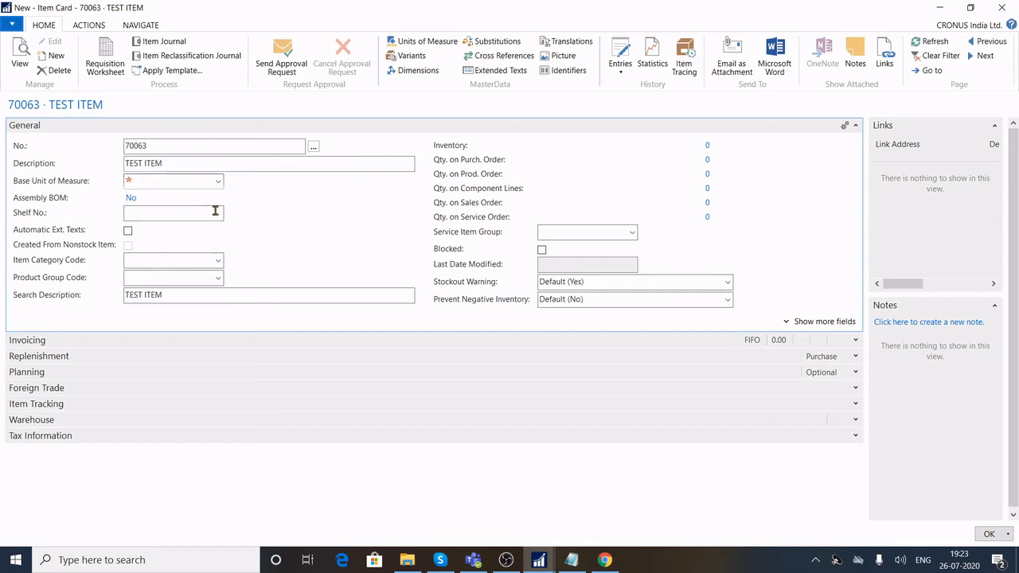
# Step: Set the item's base unit of measure to PCS
pyautogui.press('Down')
pyautogui.press('Down')
pyautogui.press('Down')
pyautogui.press('Down')
pyautogui.press('Down')
pyautogui.press('Down')
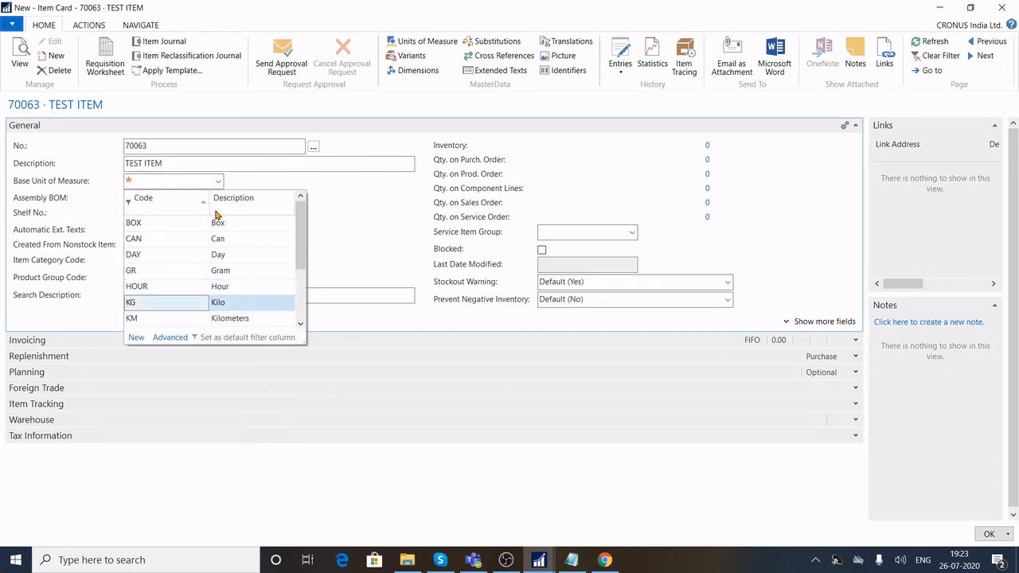
pyautogui.press('Down')
pyautogui.press('Down')
pyautogui.press('Down')
pyautogui.press('Down')
pyautogui.press('Down')
pyautogui.press('Down')
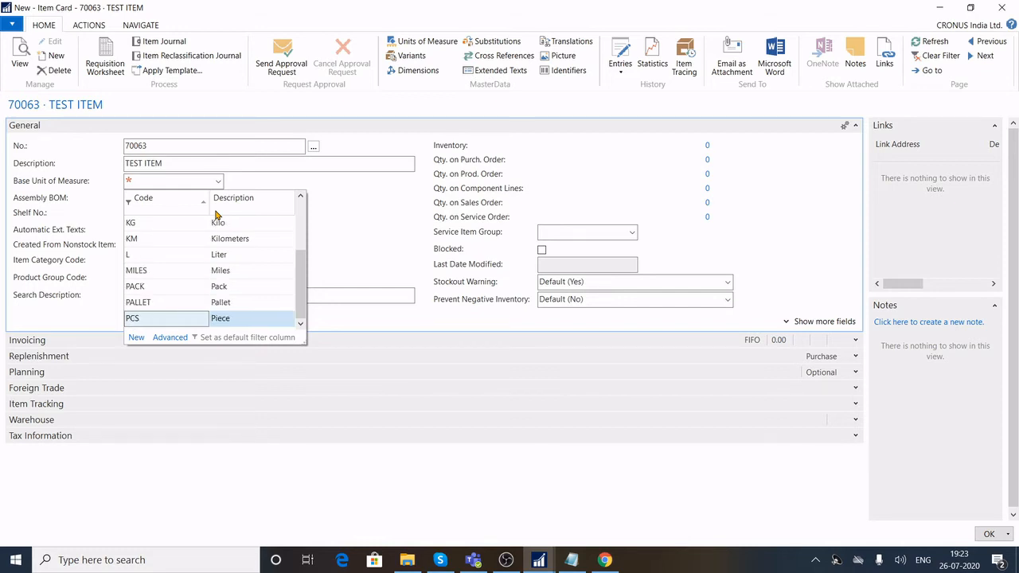
pyautogui.press('Return')
pyautogui.press('Tab')
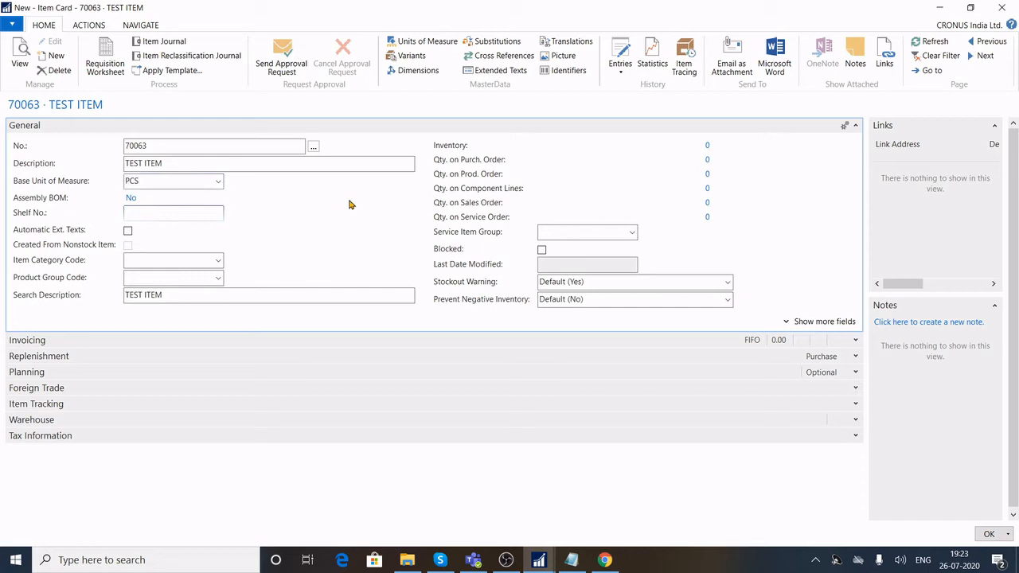
# Step: Set the item category code to FURNITURE
pyautogui.click(173, 260)
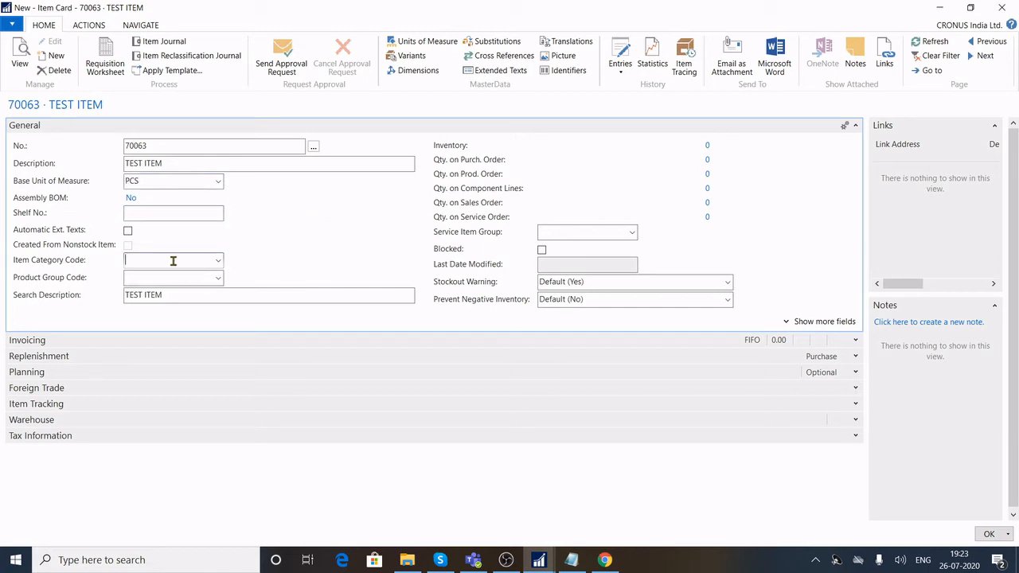
pyautogui.press('F4')
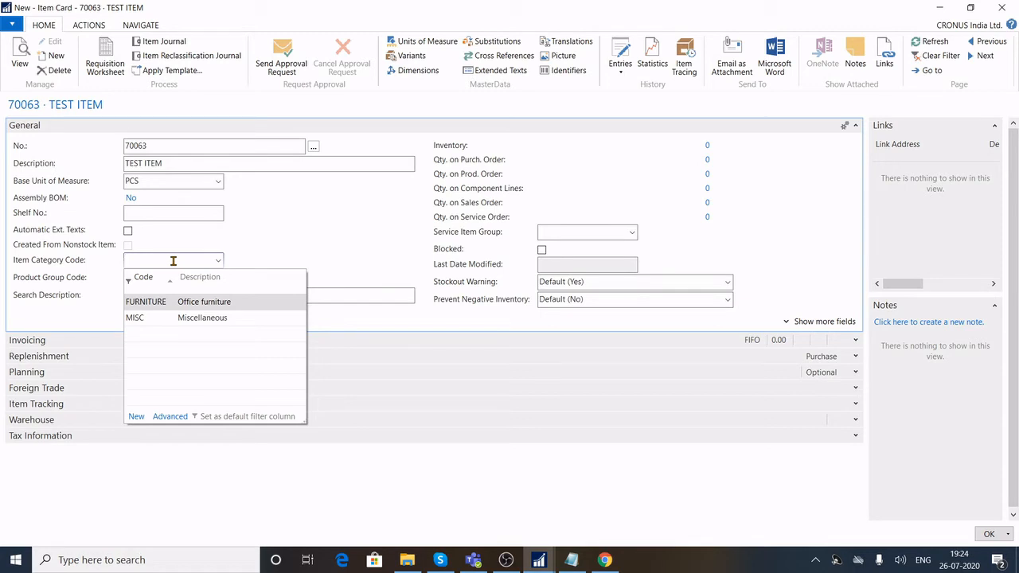
pyautogui.press('Down')
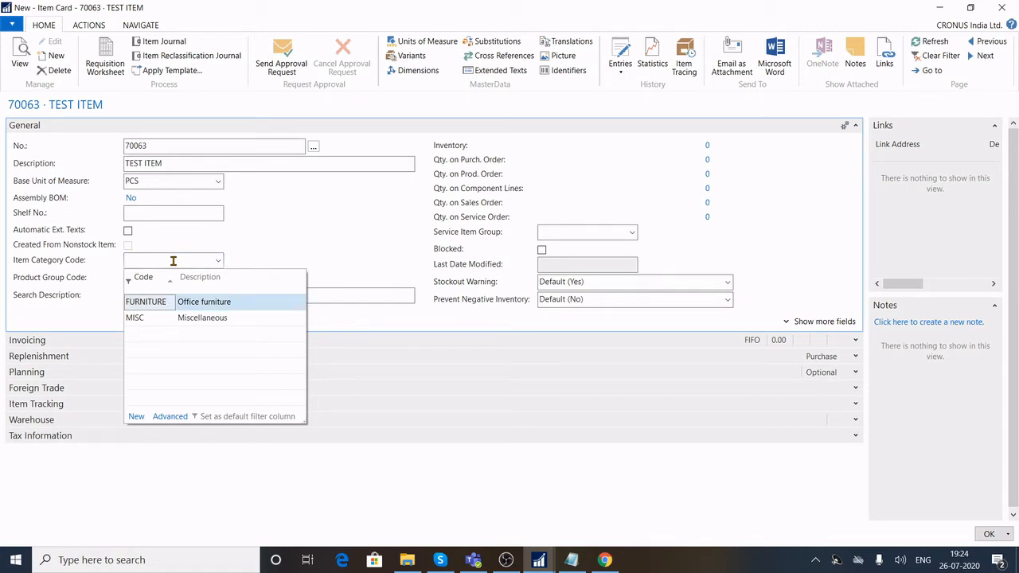
pyautogui.press('Down')
pyautogui.press('Up')
pyautogui.press('Return')
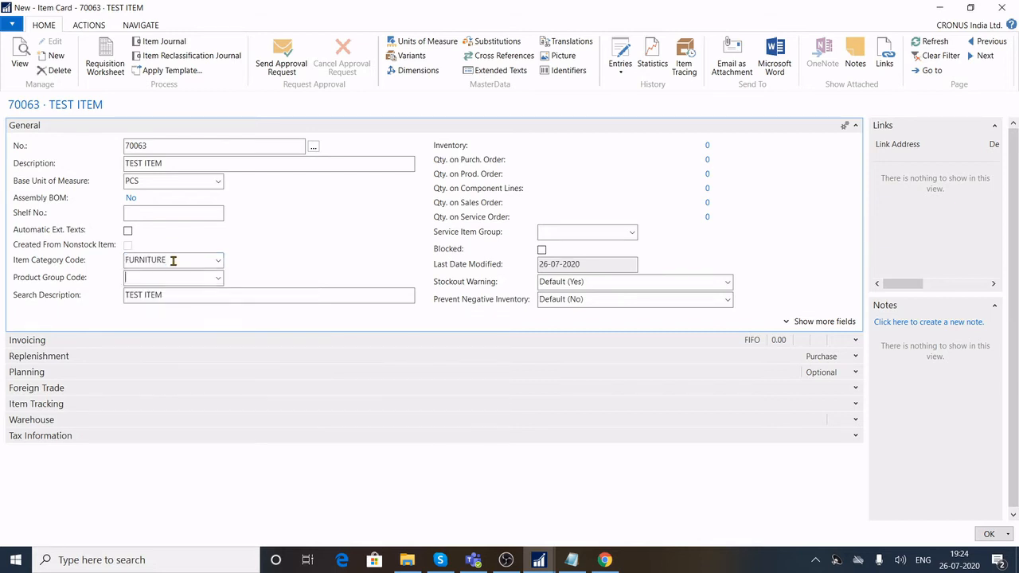
# Step: Set the product group code to DESK
pyautogui.click(218, 278)
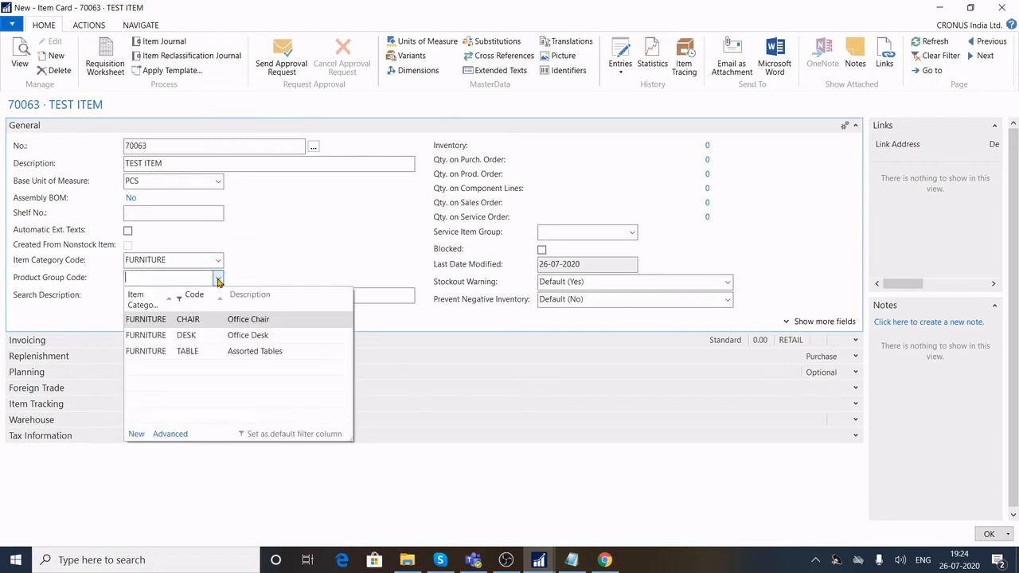
pyautogui.click(165, 335)
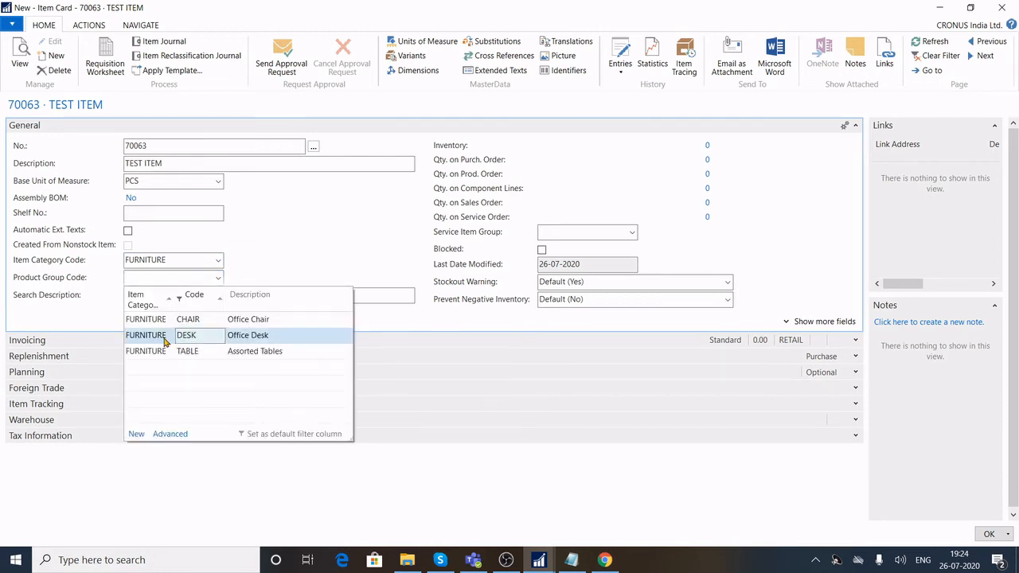
pyautogui.press('Tab')
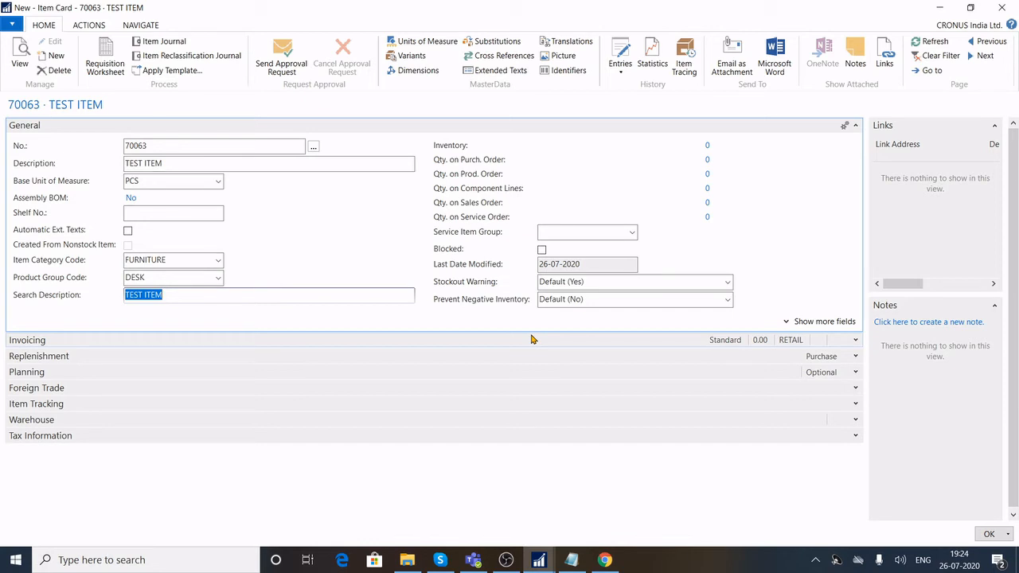
# Step: Review the product group codes available for the FURNITURE category and keep DESK selected
pyautogui.click(218, 278)
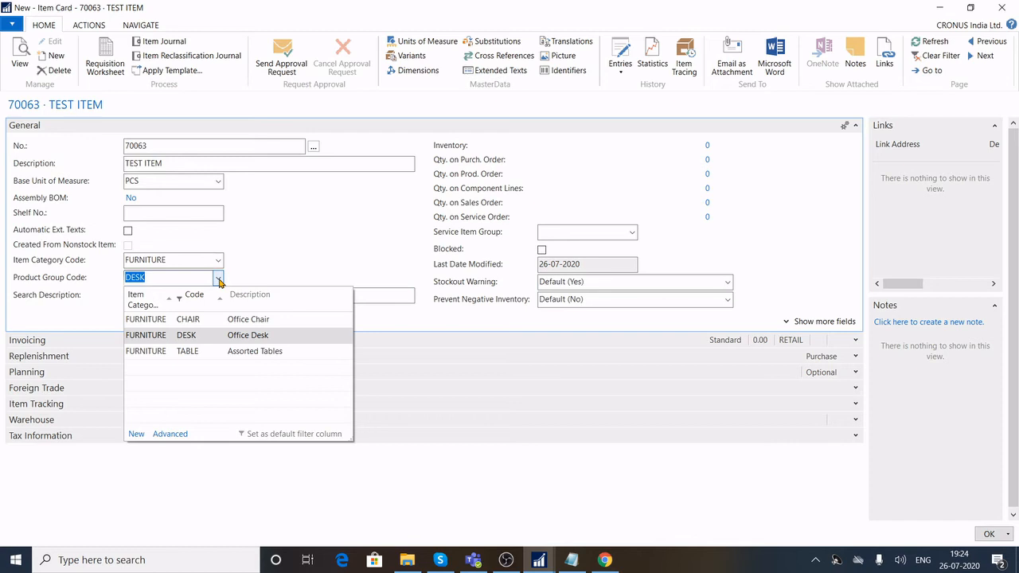
pyautogui.press('Up')
pyautogui.press('Down')
pyautogui.press('Up')
pyautogui.press('Down')
pyautogui.press('Up')
pyautogui.press('Up')
pyautogui.press('Down')
pyautogui.press('Down')
pyautogui.press('Down')
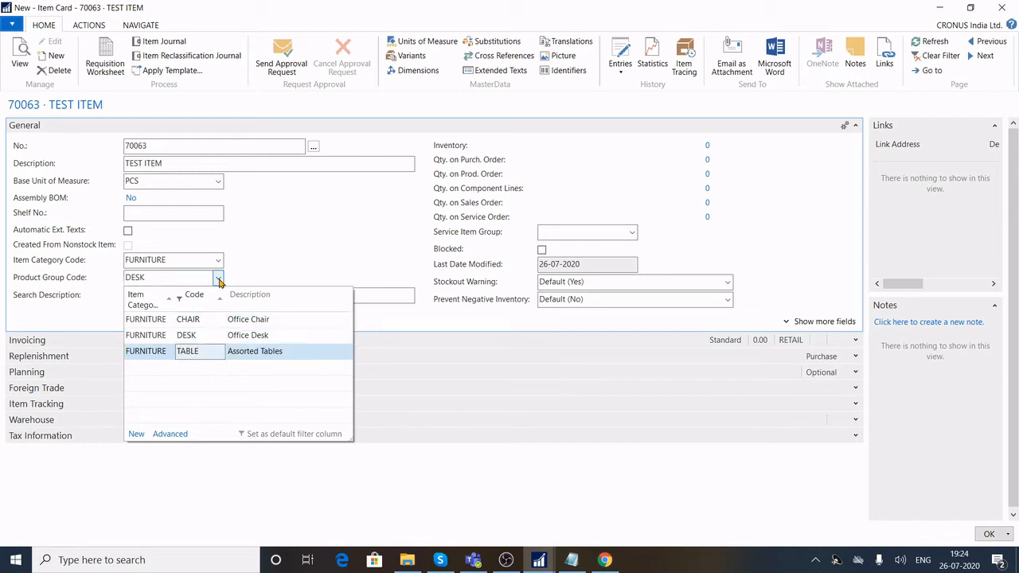
pyautogui.press('Up')
pyautogui.press('Up')
pyautogui.press('Down')
pyautogui.press('Down')
pyautogui.press('Up')
pyautogui.press('Up')
pyautogui.press('Up')
pyautogui.press('Down')
pyautogui.press('Down')
pyautogui.press('Down')
pyautogui.click(187, 336)
pyautogui.press('Tab')
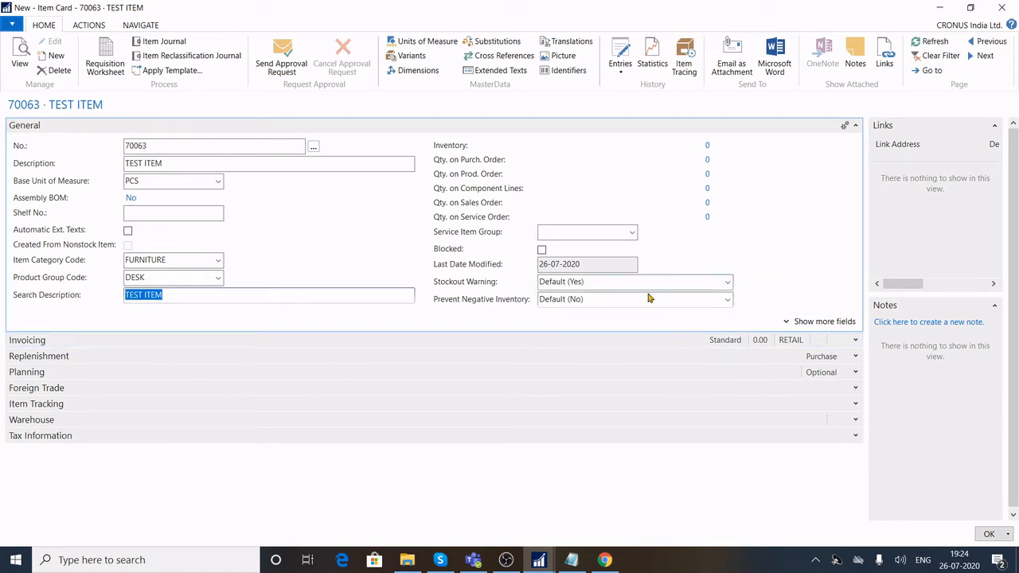
# Step: Mark the item as blocked and keep Prevent Negative Inventory at Default (No)
pyautogui.click(543, 251)
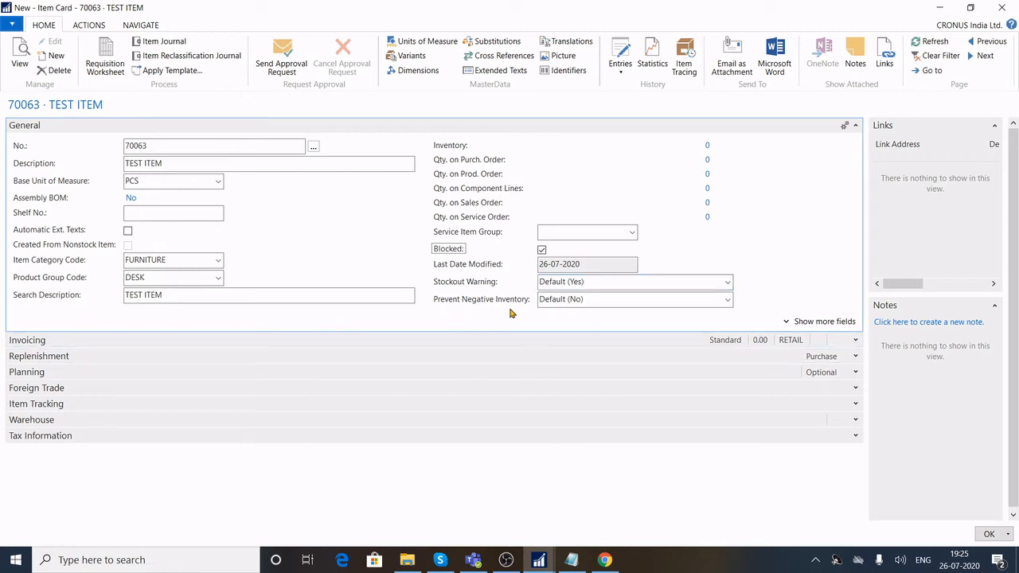
pyautogui.click(728, 299)
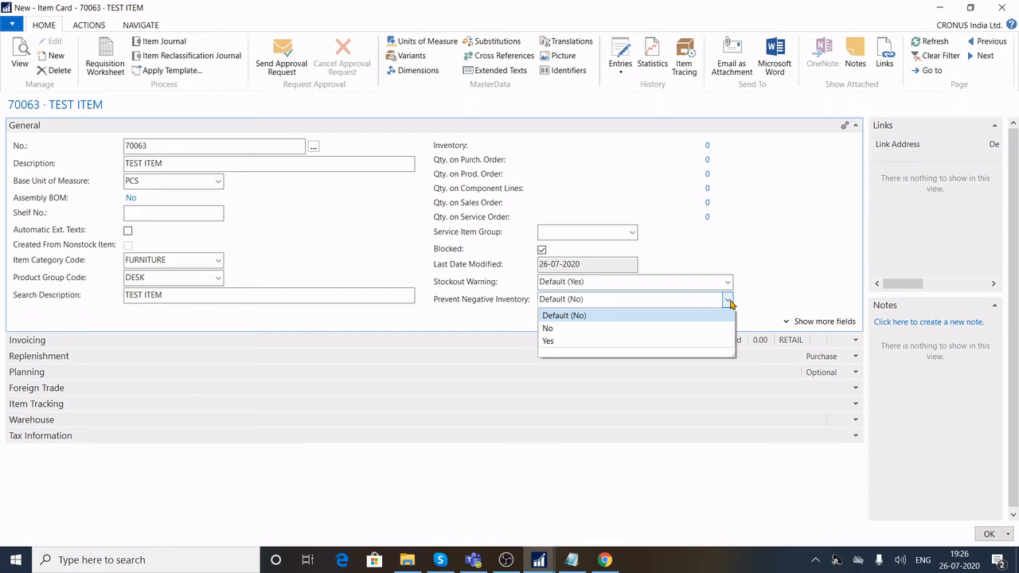
pyautogui.click(605, 319)
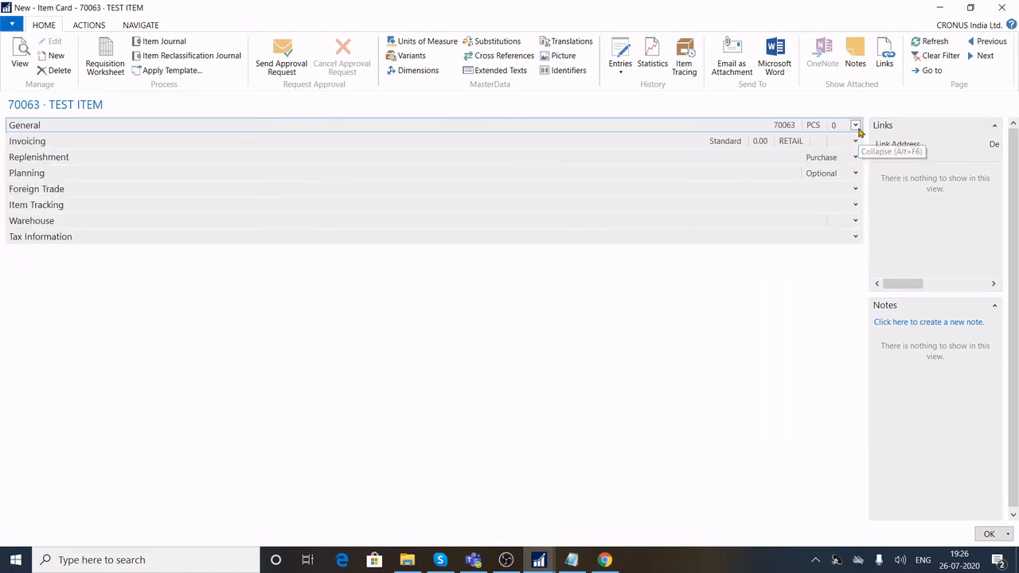
# Step: Collapse the General section and review the general product and inventory posting group options in the Invoicing section
pyautogui.click(856, 126)
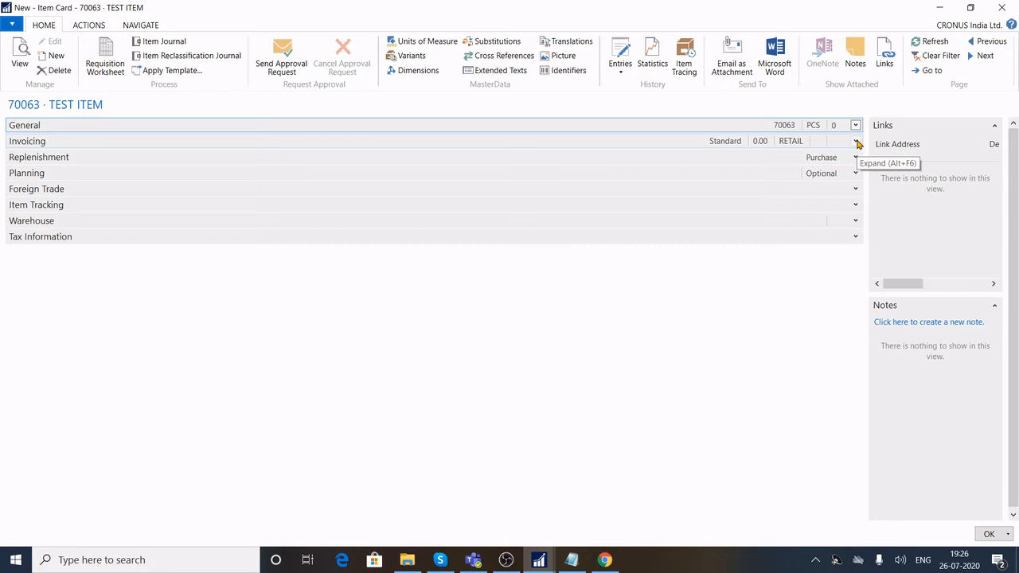
pyautogui.click(857, 142)
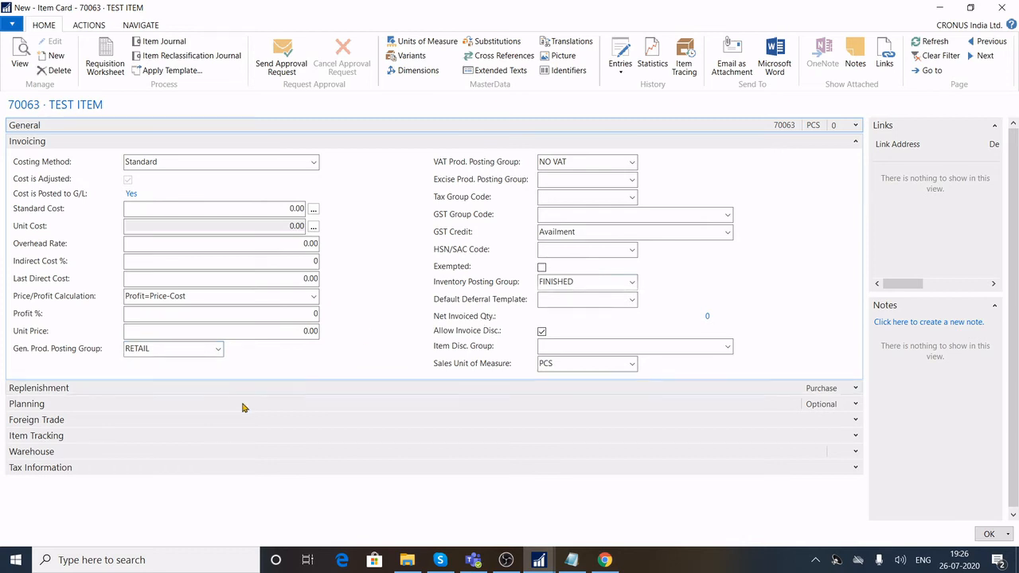
pyautogui.click(167, 349)
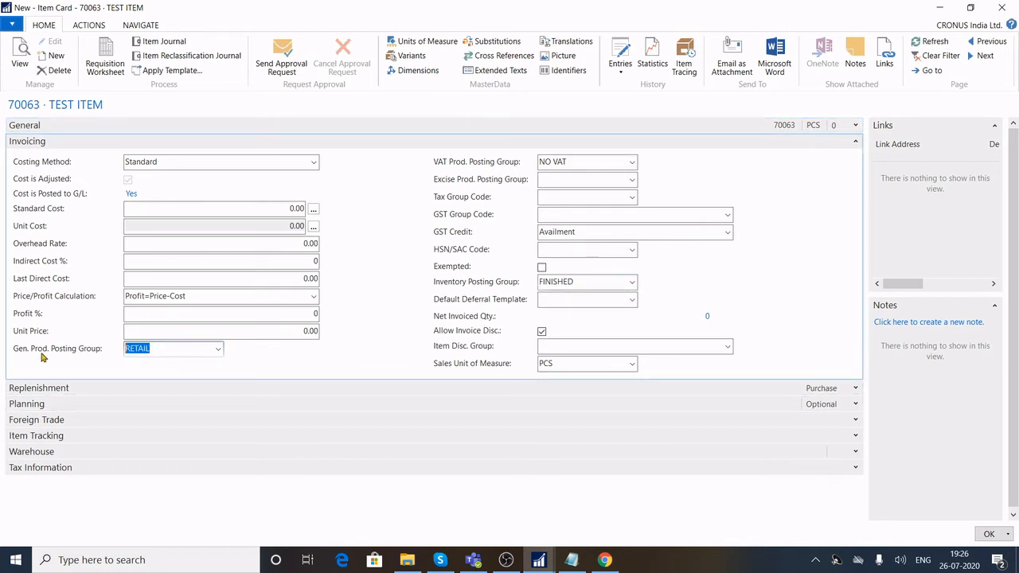
pyautogui.click(217, 350)
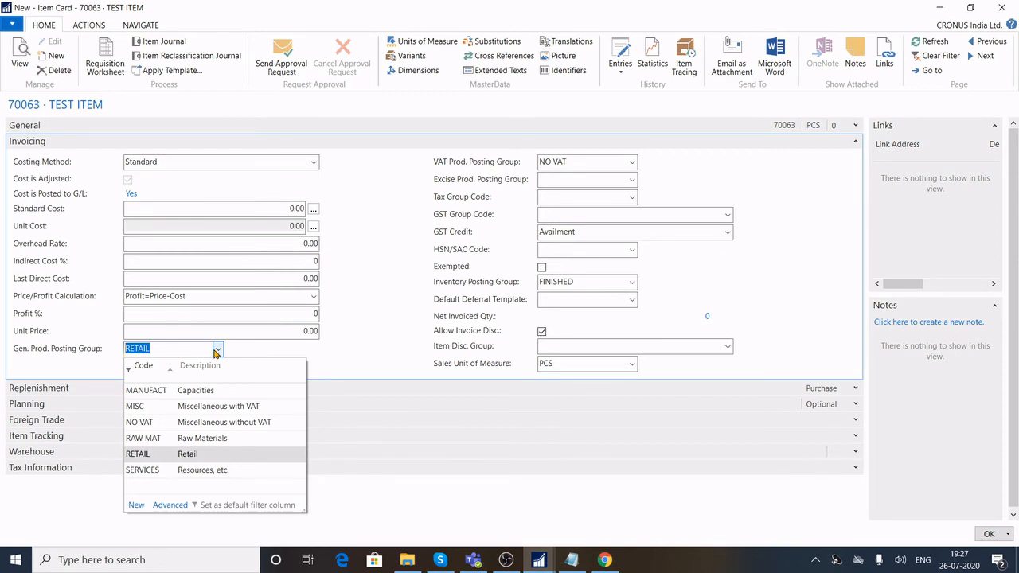
pyautogui.click(216, 351)
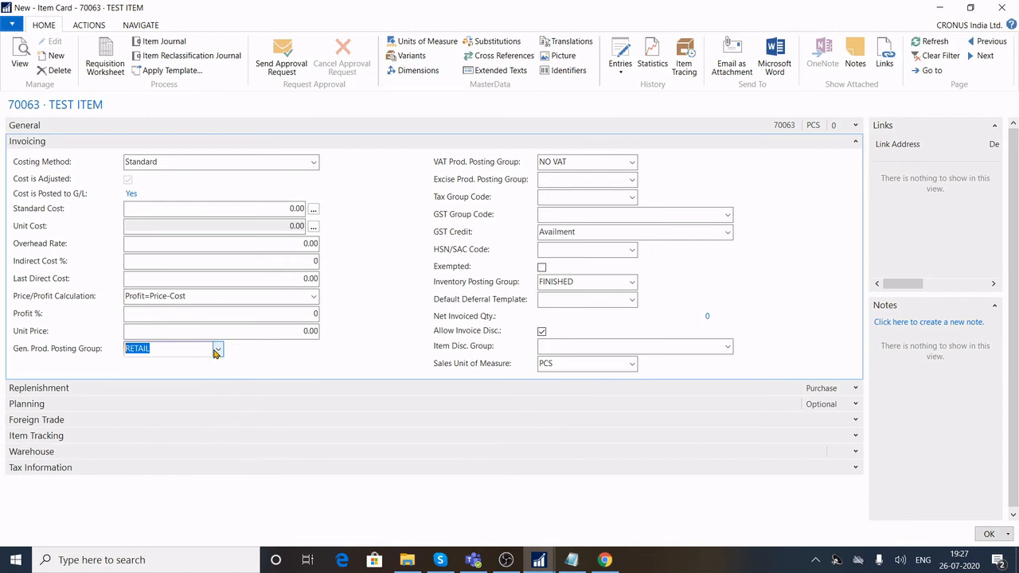
pyautogui.click(632, 284)
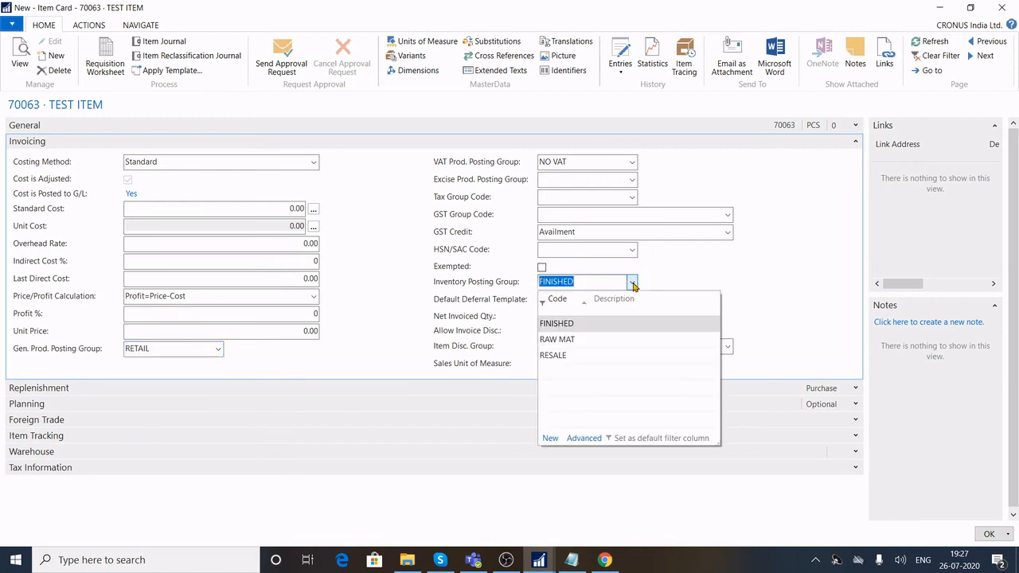
pyautogui.click(634, 285)
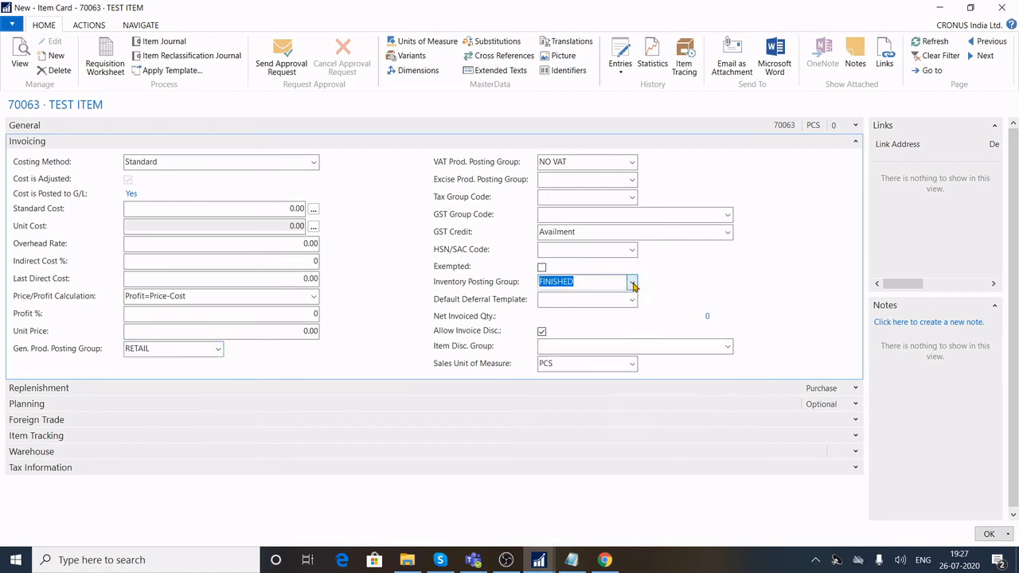
# Step: Open the full GST group list for the item's GST group code
pyautogui.click(550, 196)
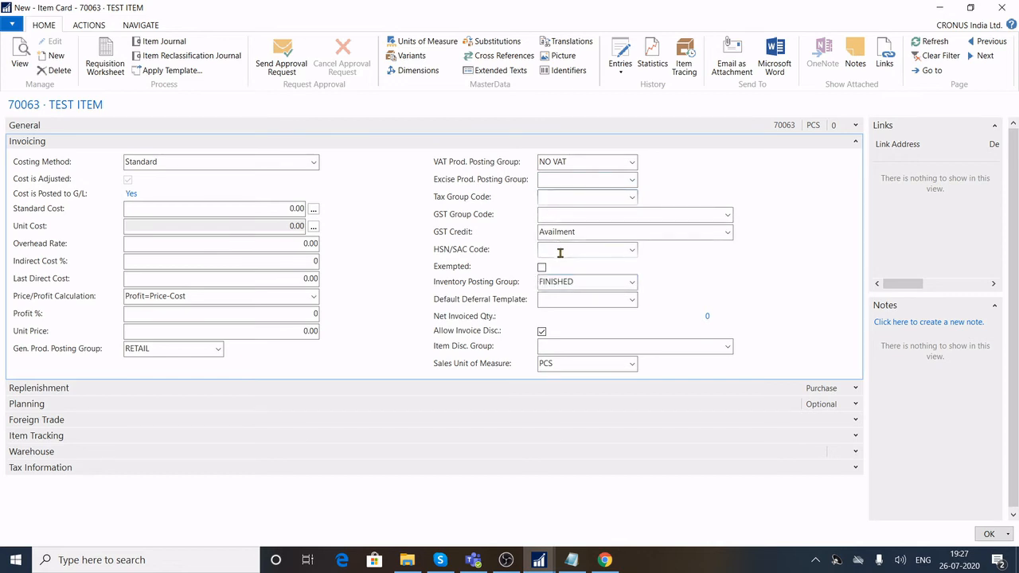
pyautogui.click(603, 216)
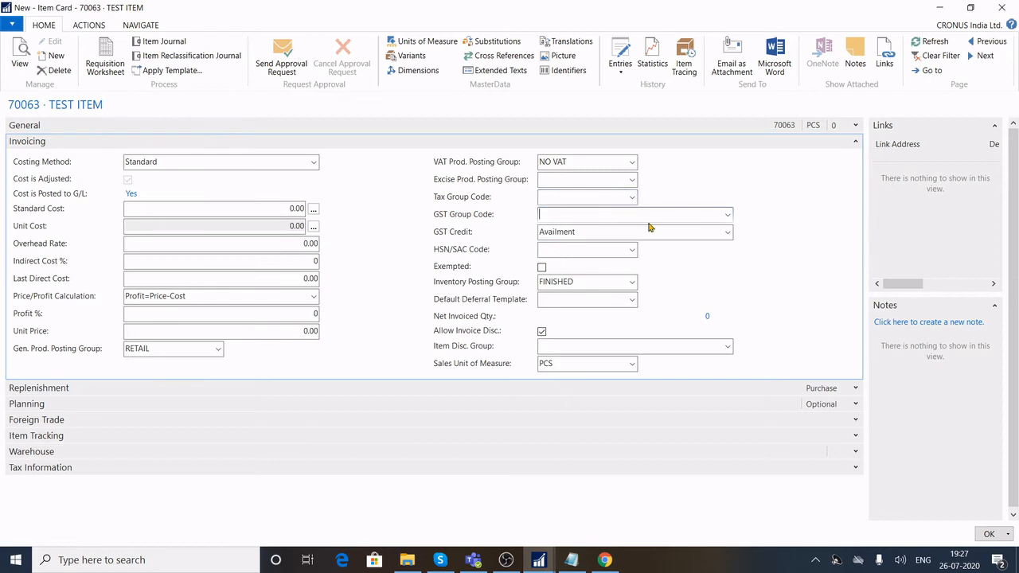
pyautogui.click(728, 216)
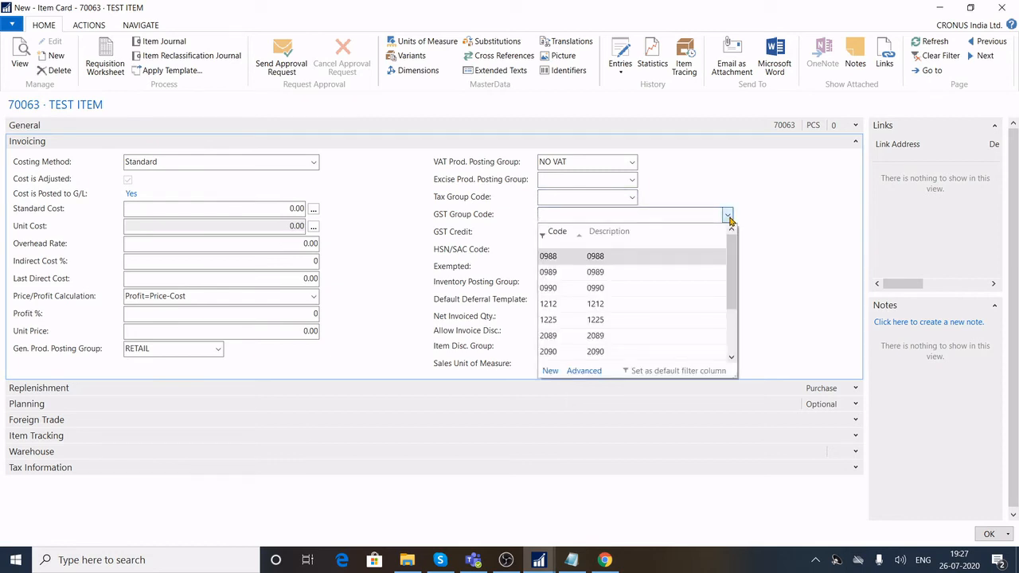
pyautogui.moveTo(736, 263); pyautogui.dragTo(737, 333)
pyautogui.click(585, 371)
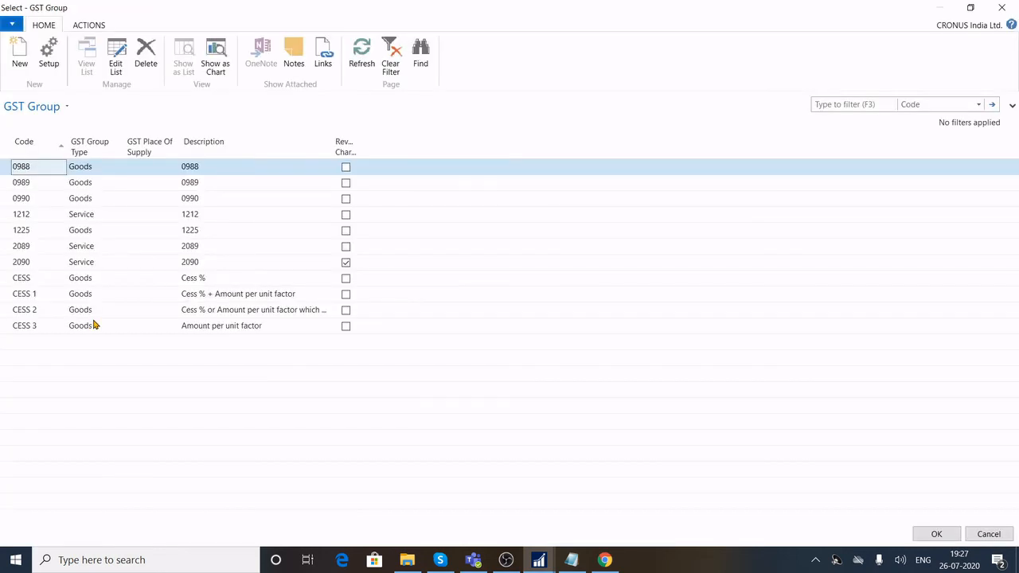
# Step: Examine the GST groups with their codes, goods or service types and descriptions
pyautogui.press('Down')
pyautogui.press('Down')
pyautogui.press('Down')
pyautogui.press('Down')
pyautogui.press('Down')
pyautogui.press('Down')
pyautogui.press('Down')
pyautogui.press('Down')
pyautogui.press('Up')
pyautogui.press('Up')
pyautogui.press('Up')
pyautogui.press('Up')
pyautogui.press('Up')
pyautogui.press('Up')
pyautogui.press('Up')
pyautogui.press('Up')
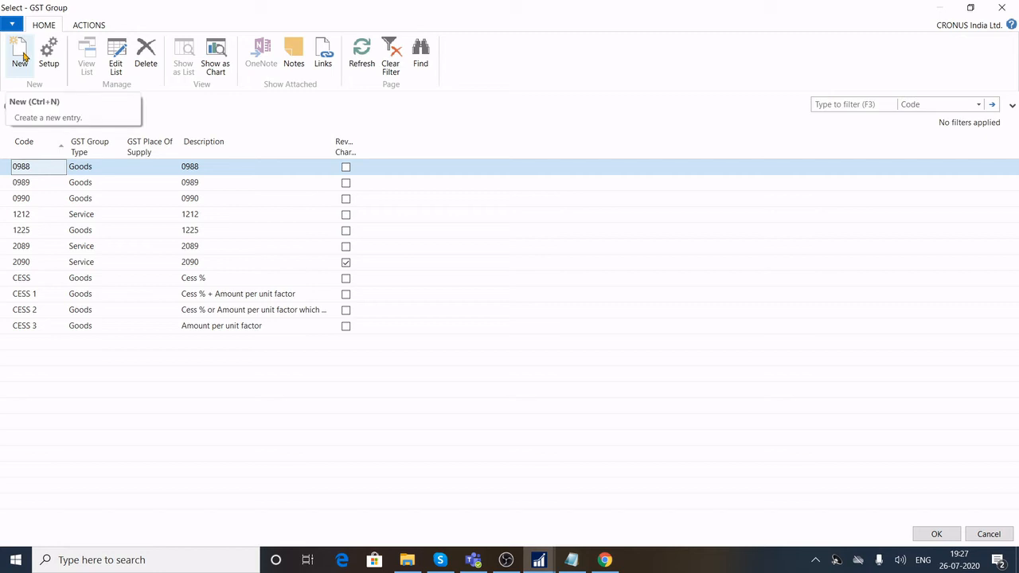
# Step: Assign GST group 0988, a Goods group, as the item's GST group code
pyautogui.click(21, 216)
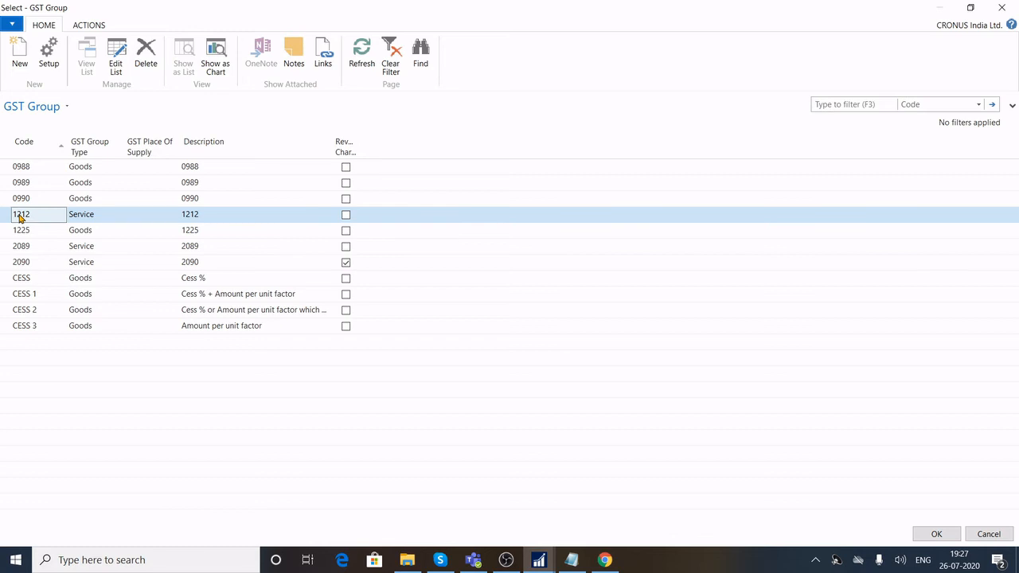
pyautogui.press('Up')
pyautogui.press('Up')
pyautogui.press('Up')
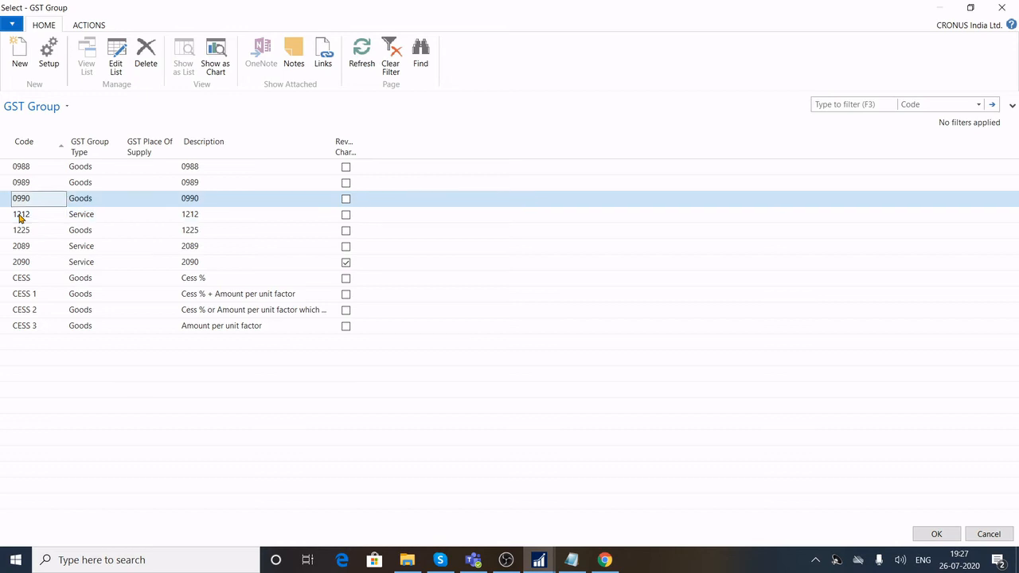
pyautogui.press('Down')
pyautogui.press('Down')
pyautogui.press('Down')
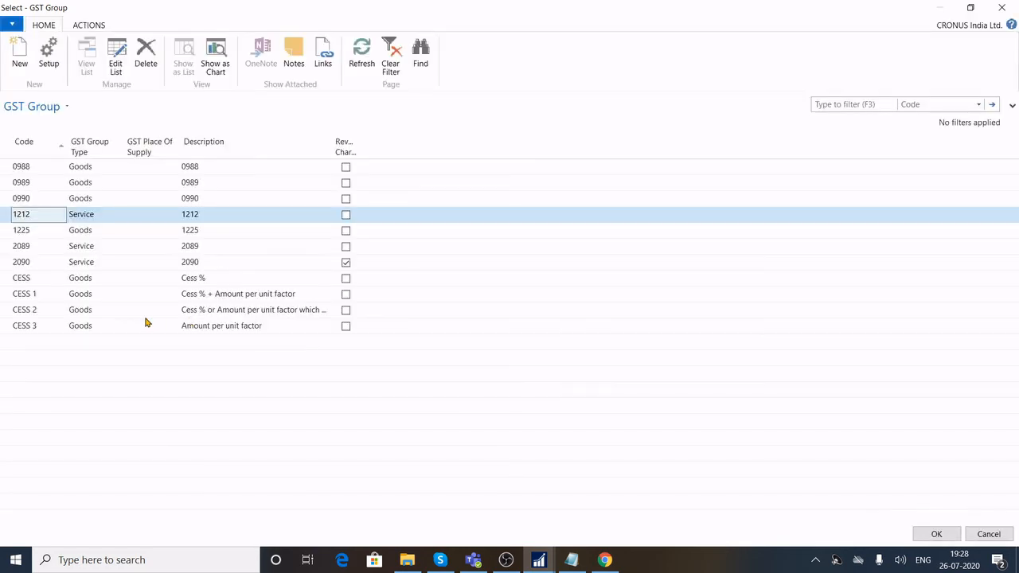
pyautogui.press('Up')
pyautogui.press('Up')
pyautogui.press('Up')
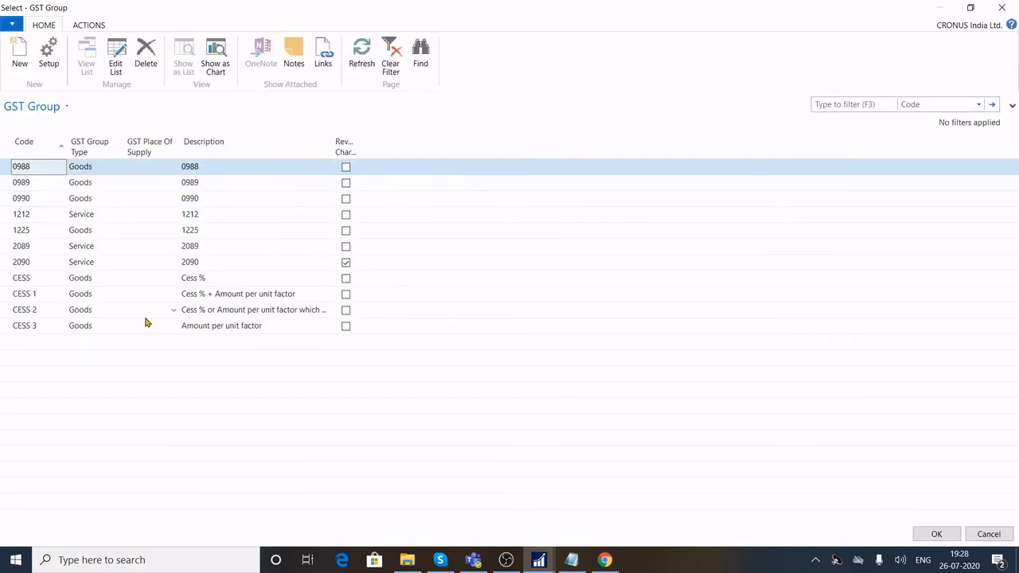
pyautogui.doubleClick(22, 168)
pyautogui.press('Tab')
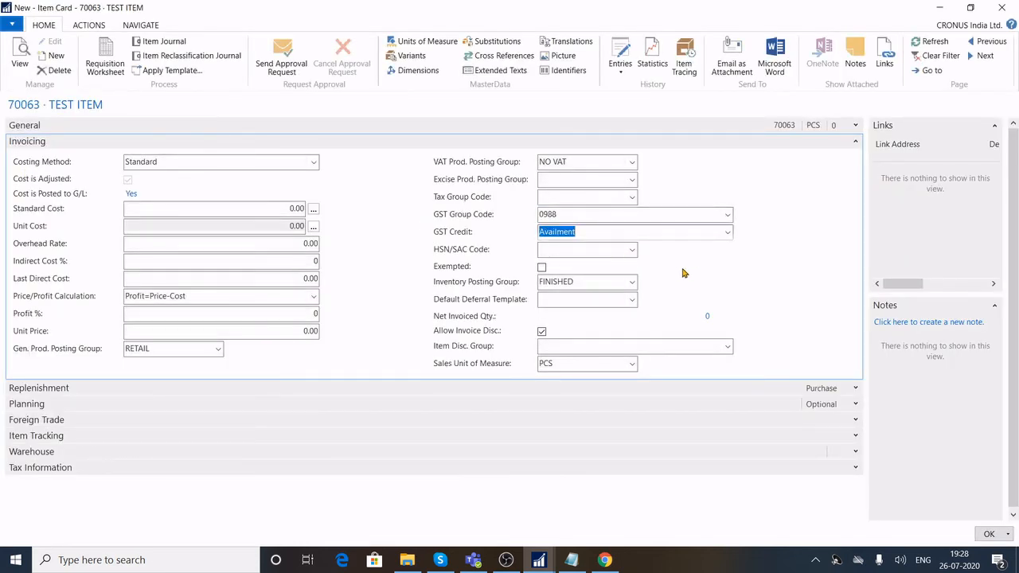
# Step: Keep GST Credit at Availment and set the item's HSN/SAC code to 09880101
pyautogui.click(728, 232)
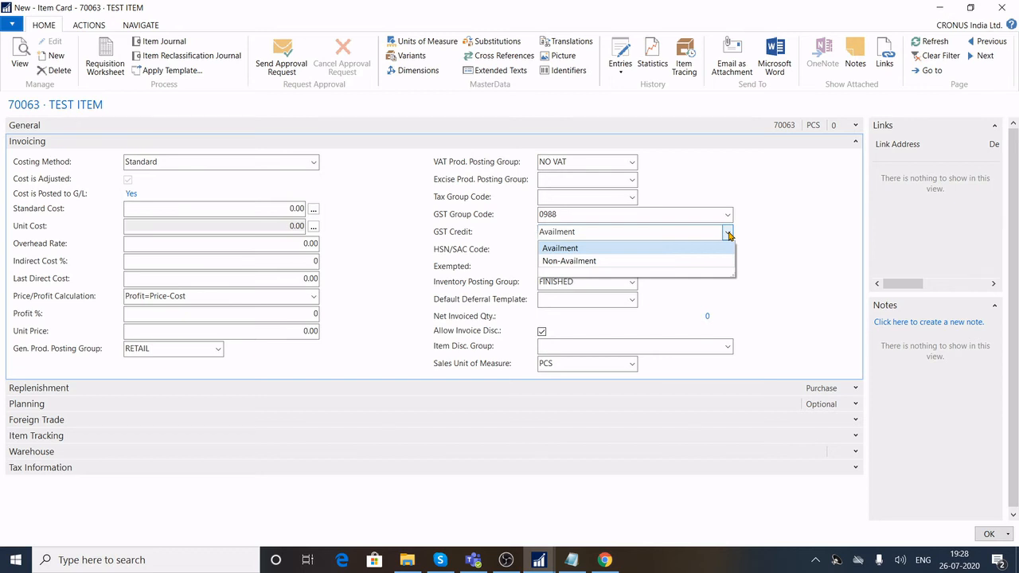
pyautogui.click(729, 234)
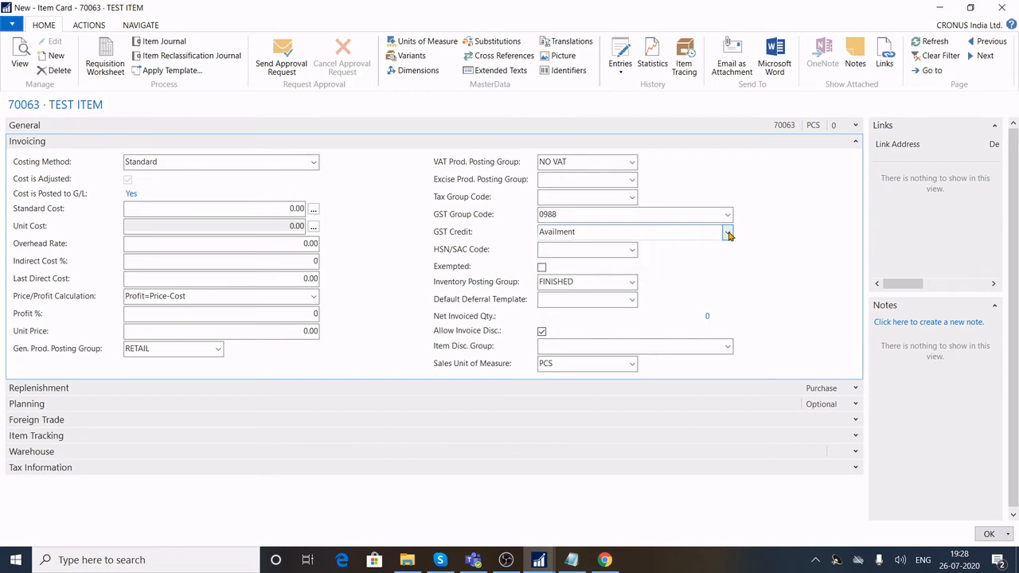
pyautogui.click(591, 251)
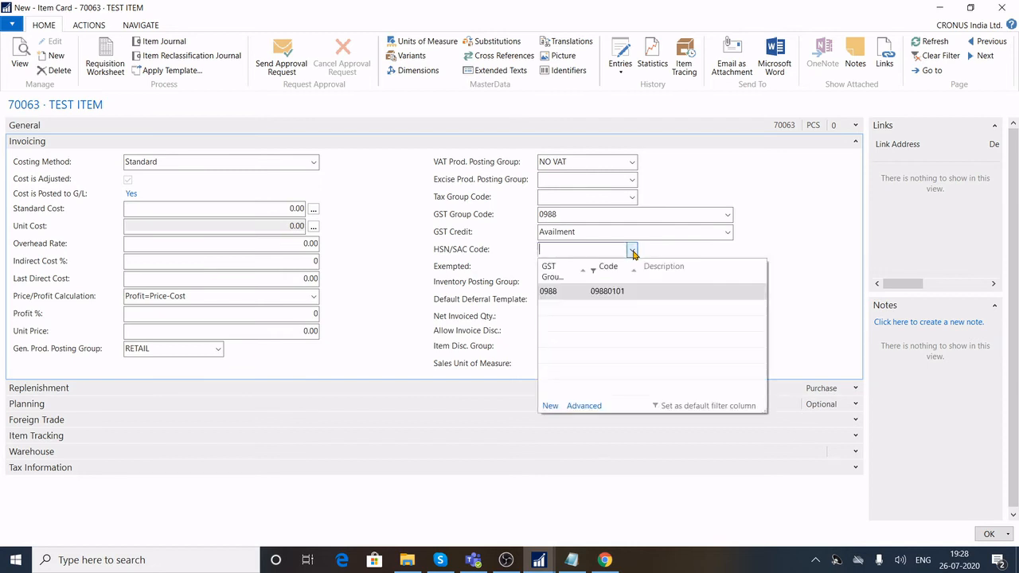
pyautogui.click(560, 296)
pyautogui.press('Tab')
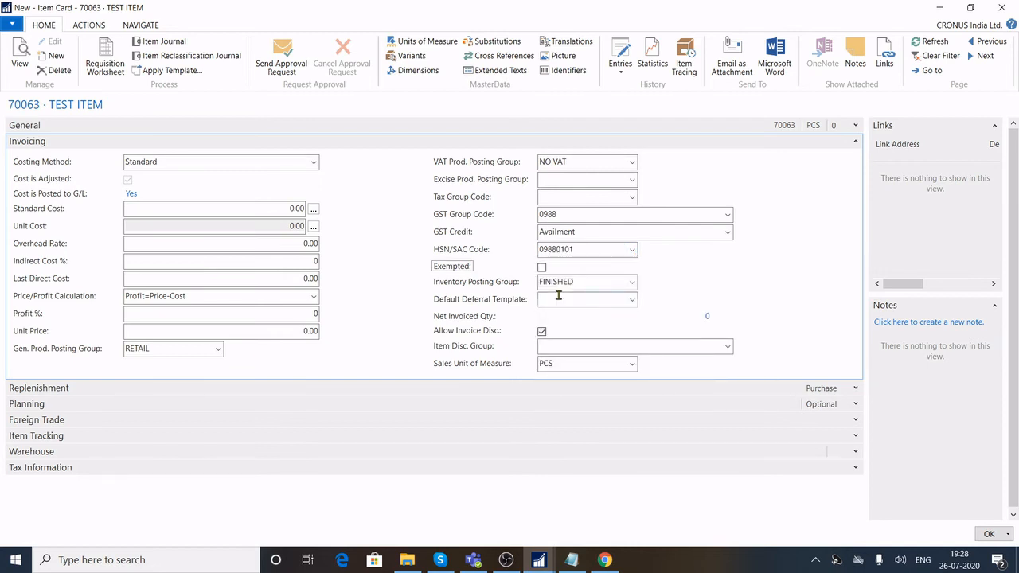
pyautogui.click(551, 301)
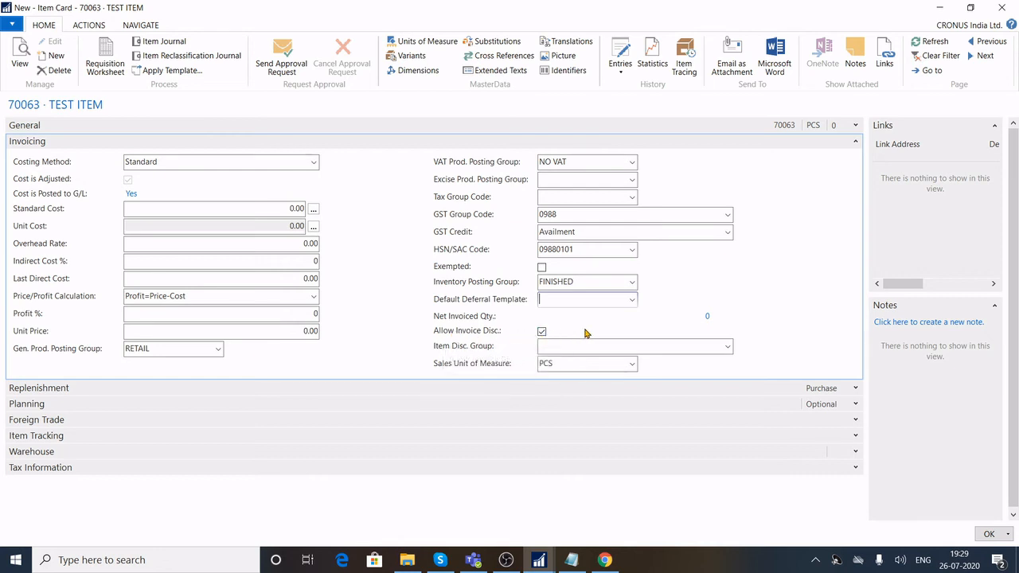
# Step: Collapse the Invoicing section and keep the replenishment system at Purchase in the Replenishment section
pyautogui.click(856, 145)
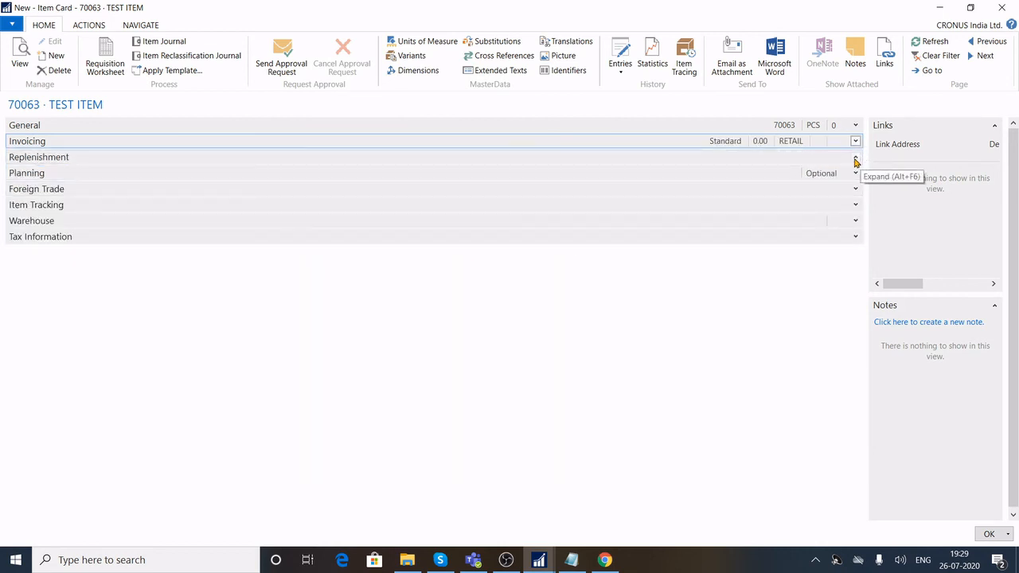
pyautogui.click(856, 157)
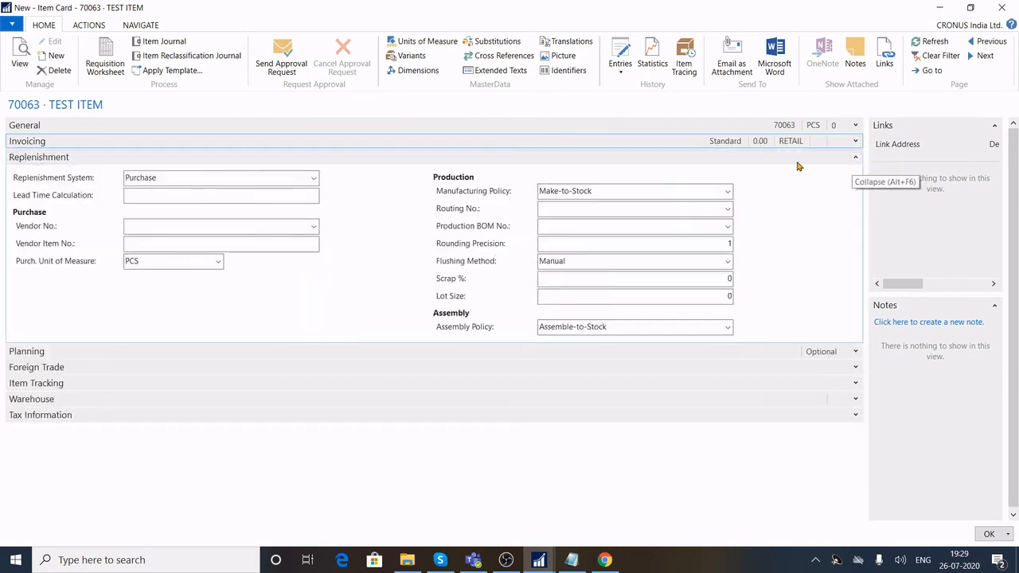
pyautogui.click(313, 178)
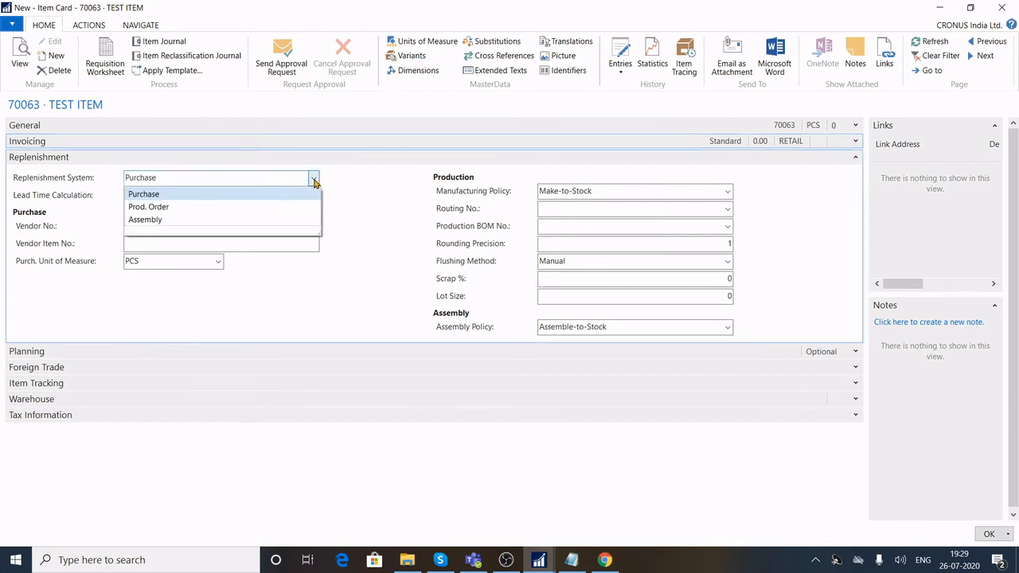
pyautogui.click(202, 194)
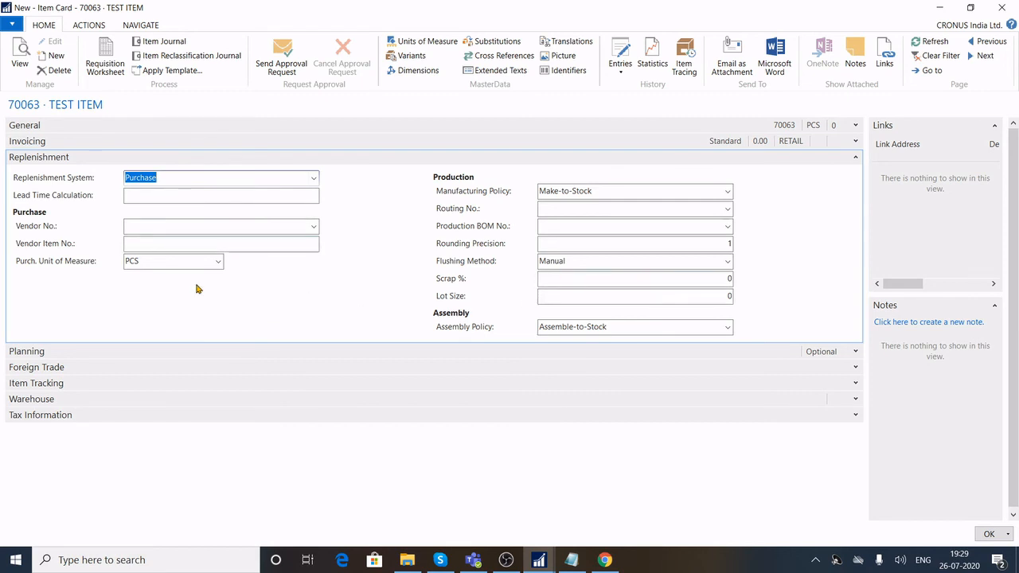
pyautogui.click(143, 261)
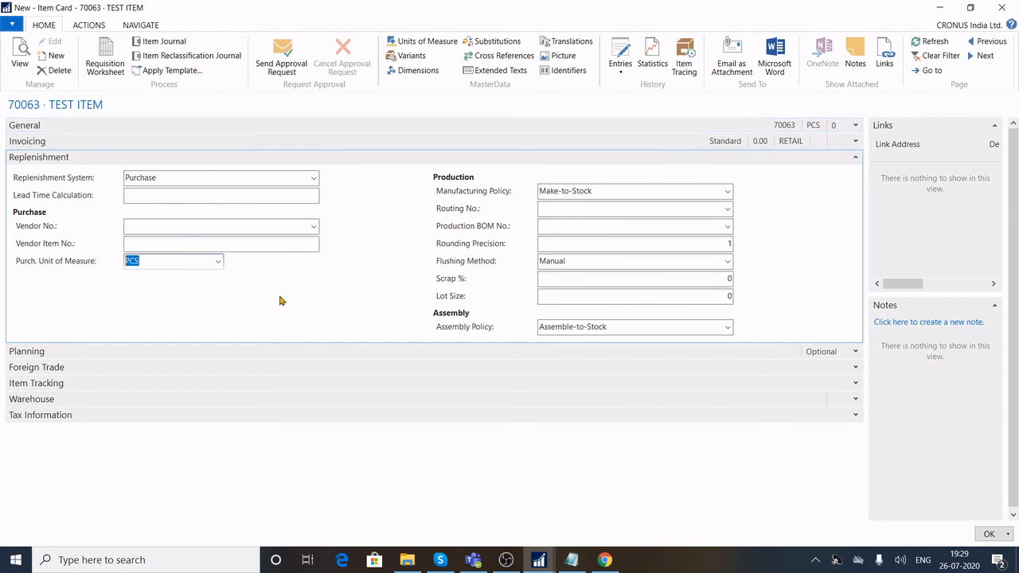
pyautogui.click(562, 226)
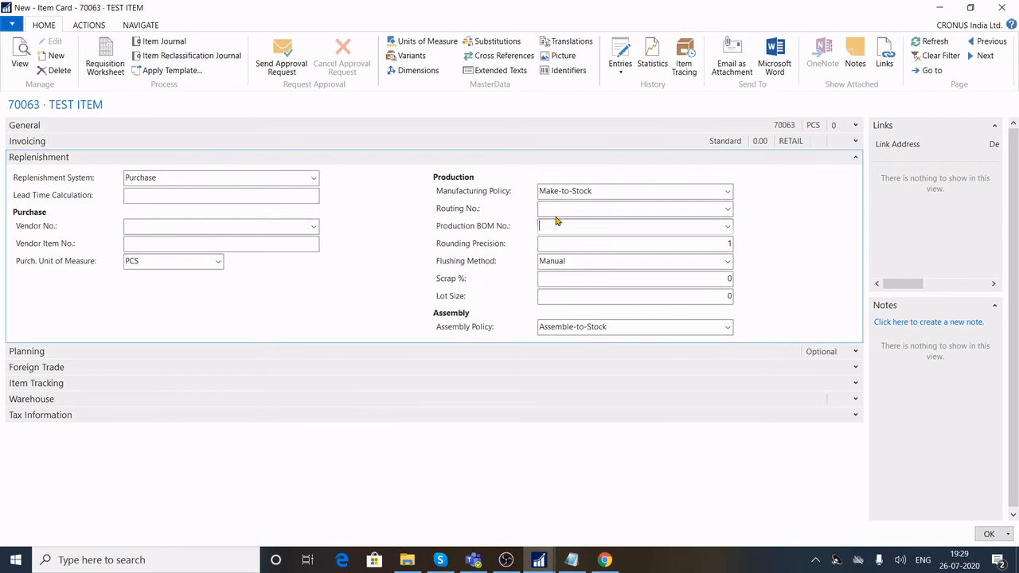
pyautogui.click(554, 209)
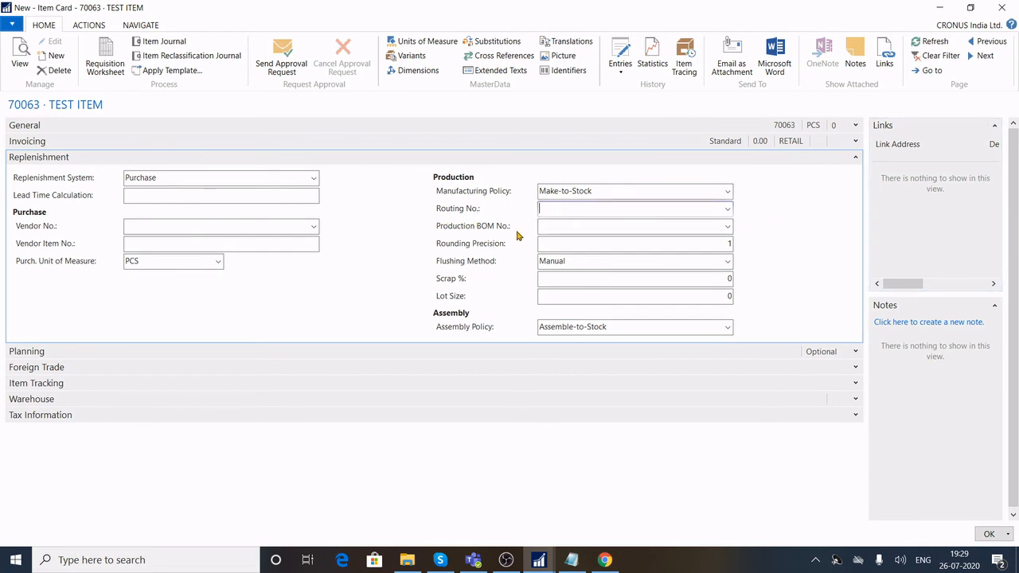
pyautogui.click(570, 229)
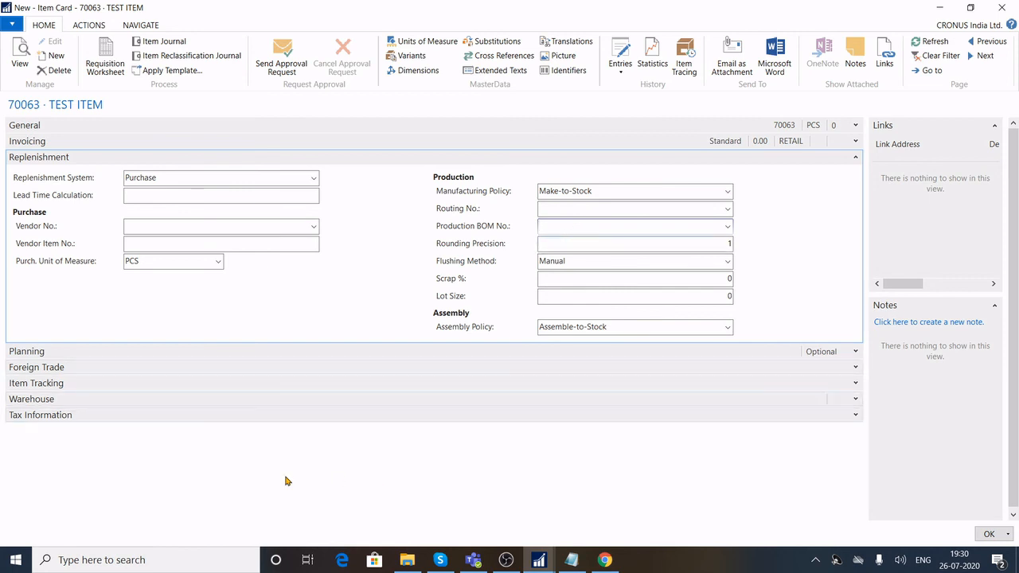
pyautogui.click(507, 560)
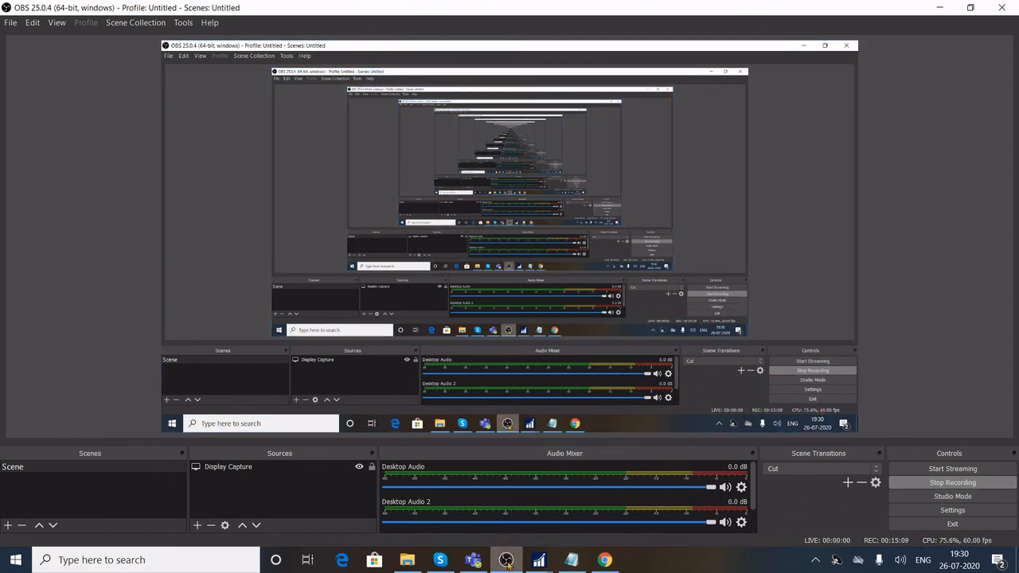
pyautogui.moveTo(539, 559)
pyautogui.click(611, 509)
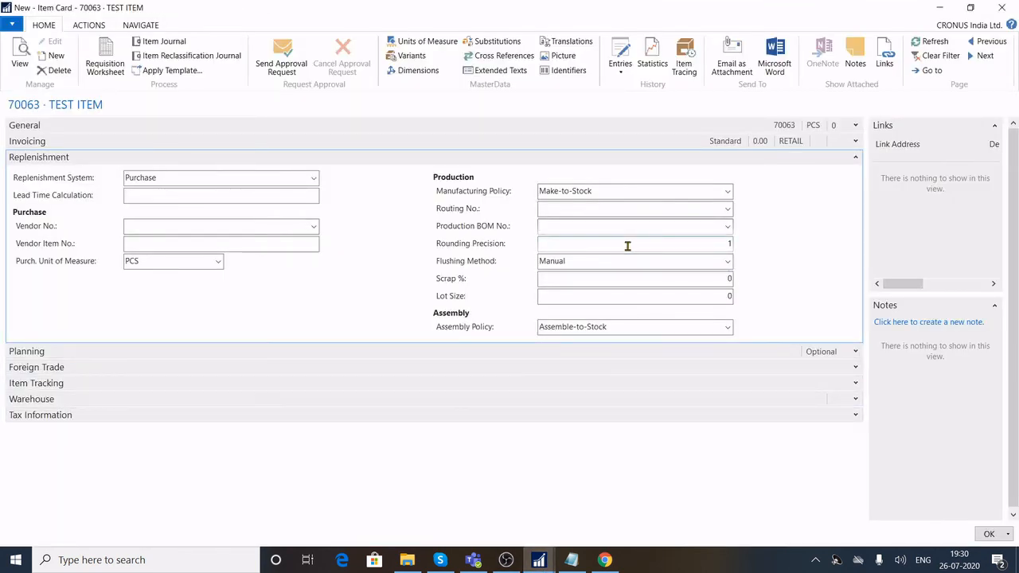
# Step: Set the item's production rounding precision to 0.00001
pyautogui.click(547, 244)
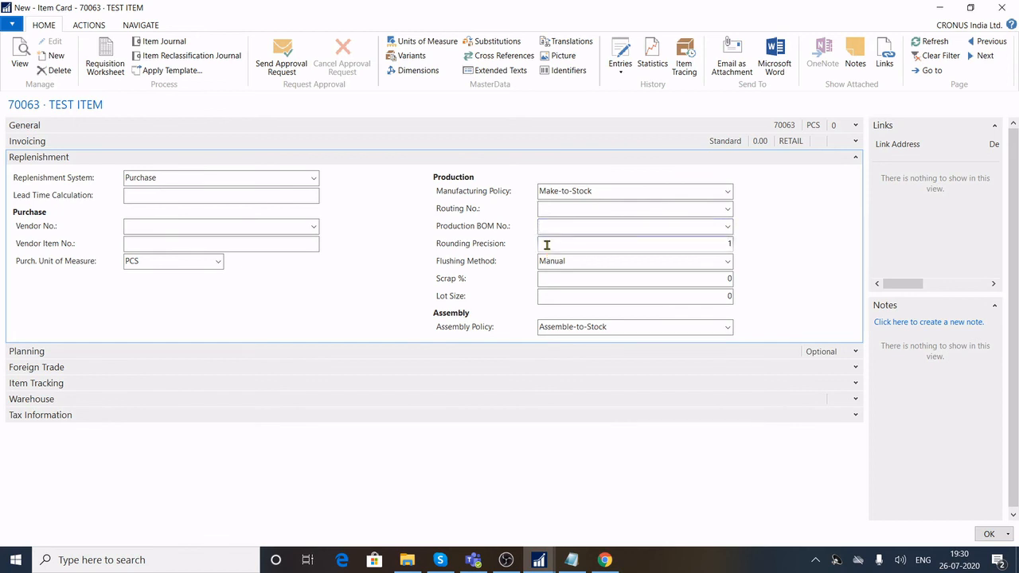
pyautogui.moveTo(708, 238); pyautogui.dragTo(755, 240)
pyautogui.write('0')
pyautogui.write('1')
pyautogui.press('Tab')
pyautogui.moveTo(711, 244); pyautogui.dragTo(730, 243)
pyautogui.click(562, 211)
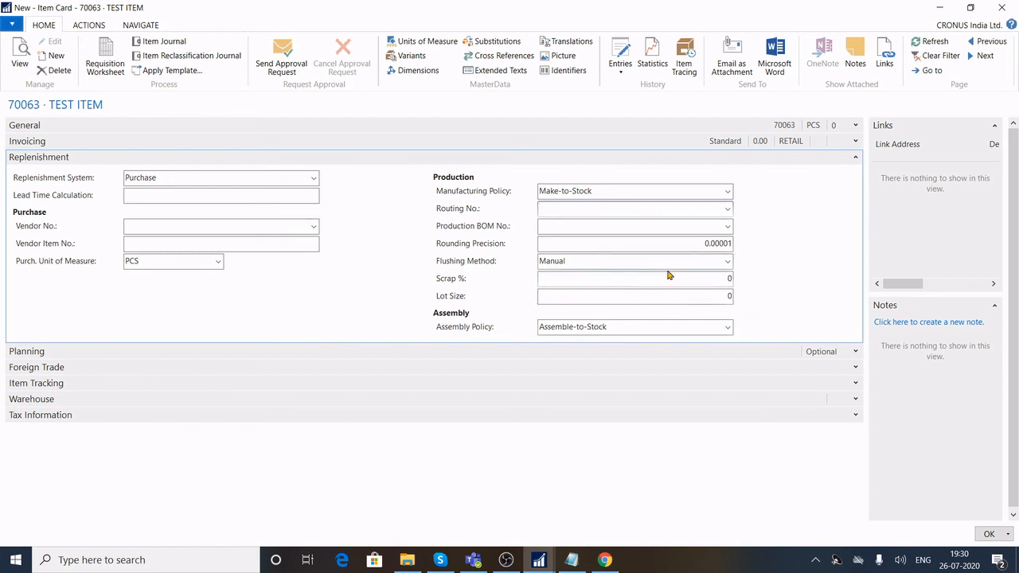
# Step: Review the flushing method and manufacturing policy options in the item's production settings
pyautogui.click(729, 262)
pyautogui.click(730, 263)
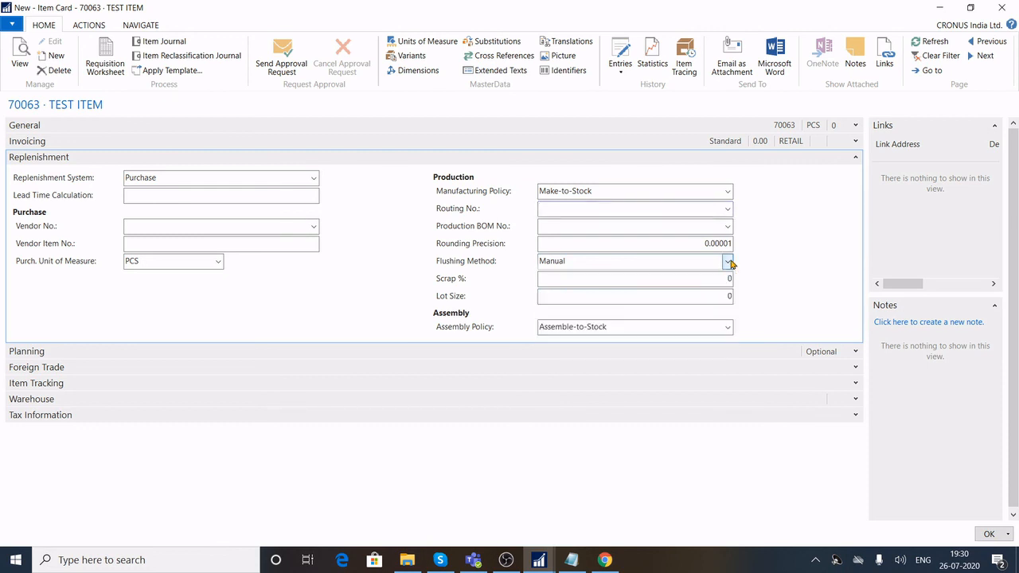
pyautogui.click(728, 192)
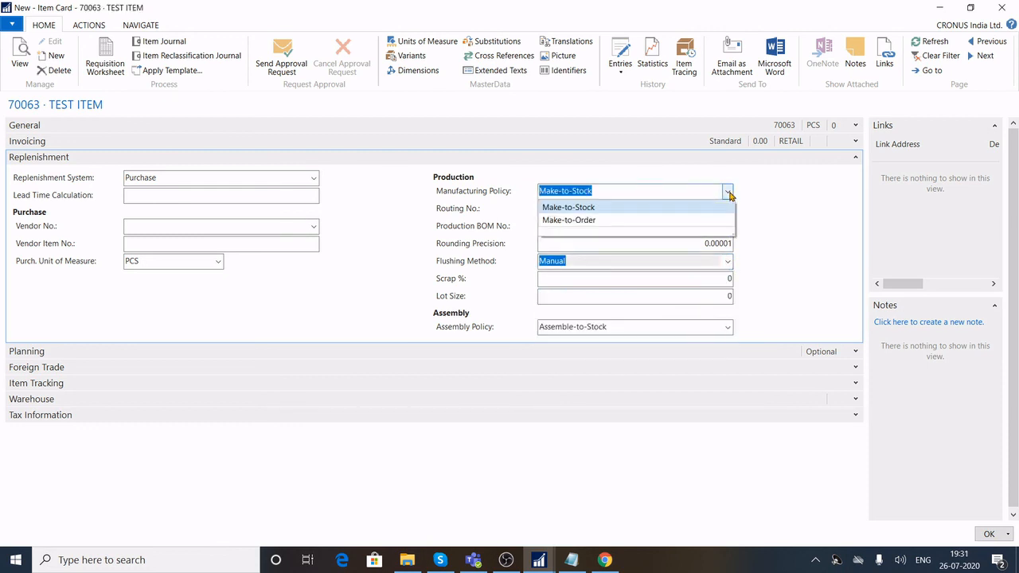
pyautogui.click(728, 193)
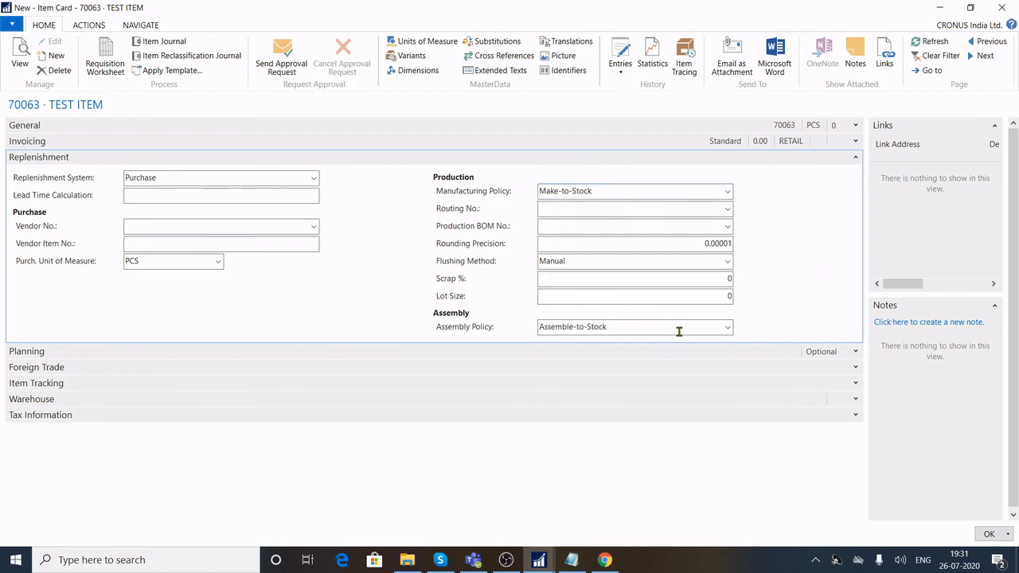
# Step: In the Item Tracking section, set the item tracking code to LOTALL and the expiration calculation to 2Y
pyautogui.click(856, 157)
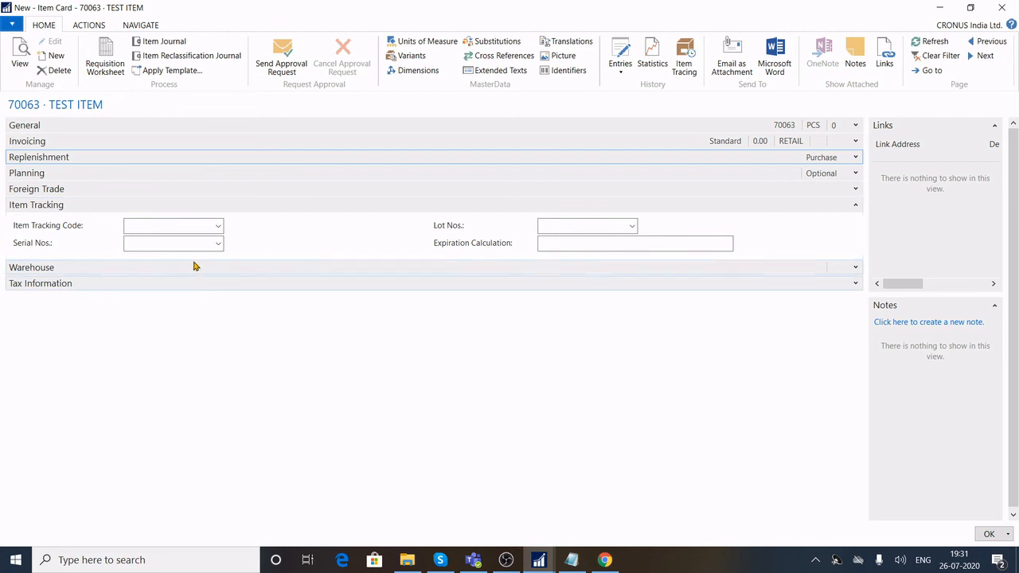
pyautogui.click(150, 227)
pyautogui.press('F4')
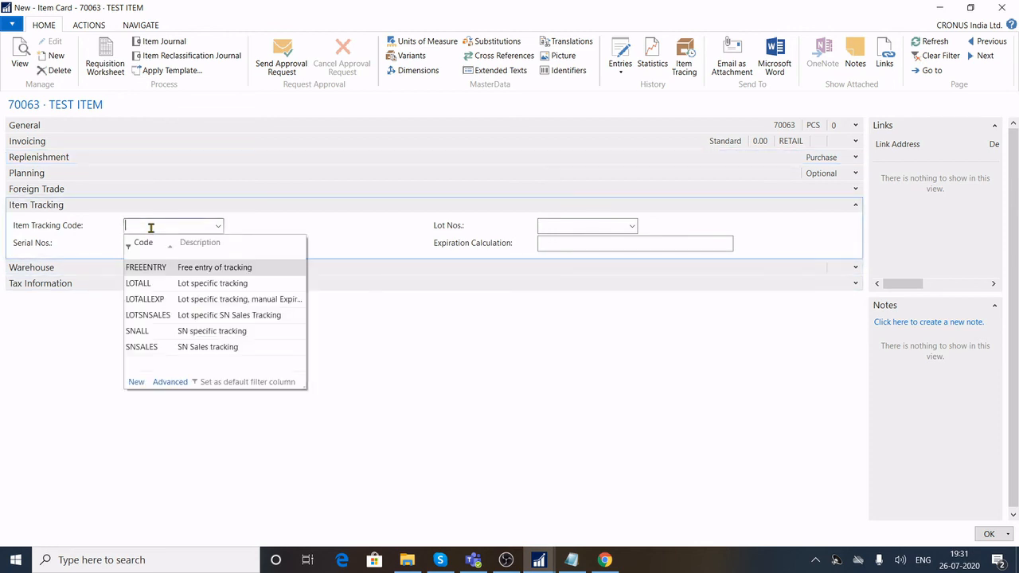
pyautogui.click(141, 288)
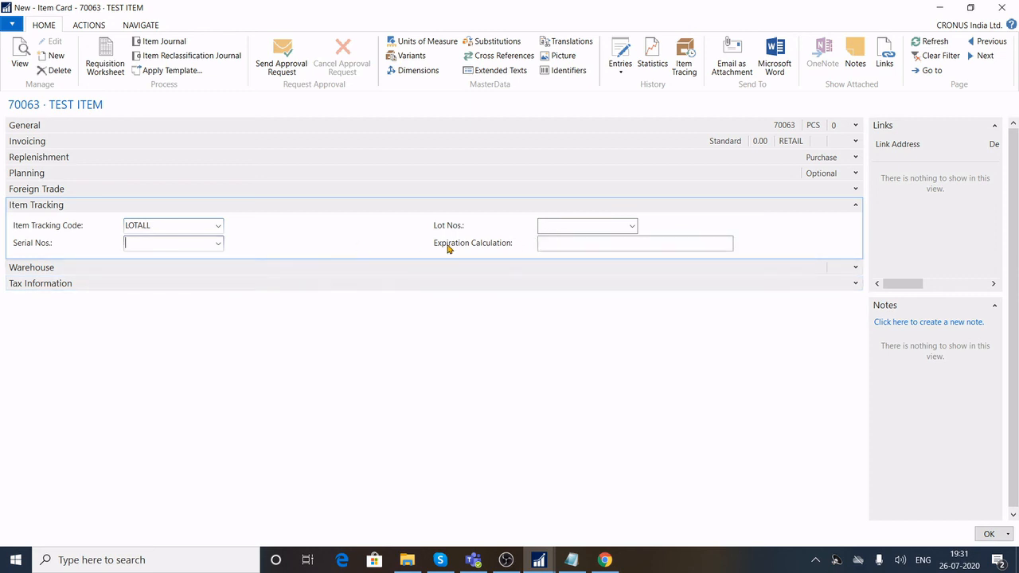
pyautogui.click(566, 244)
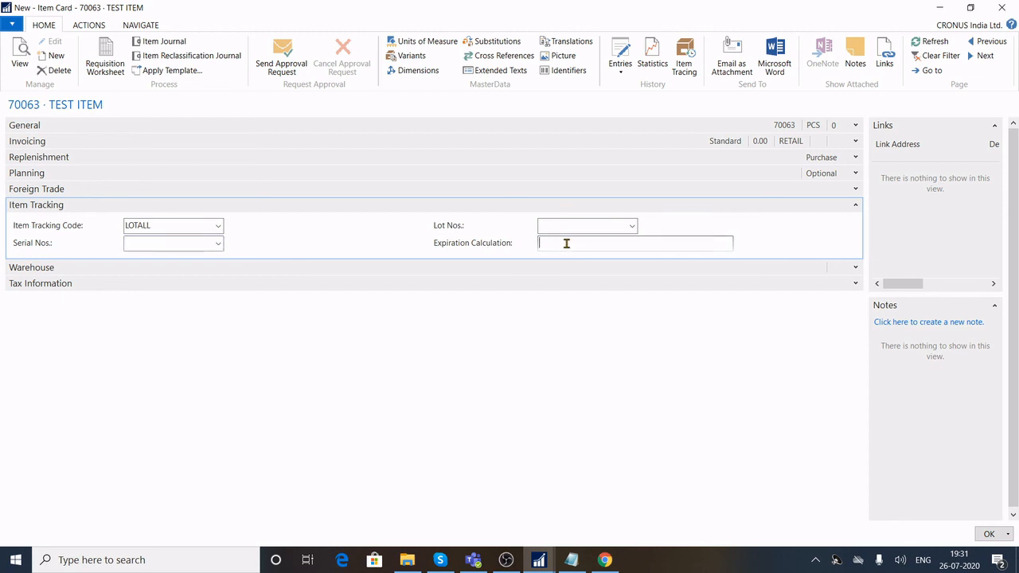
pyautogui.write('2Y')
pyautogui.press('Tab')
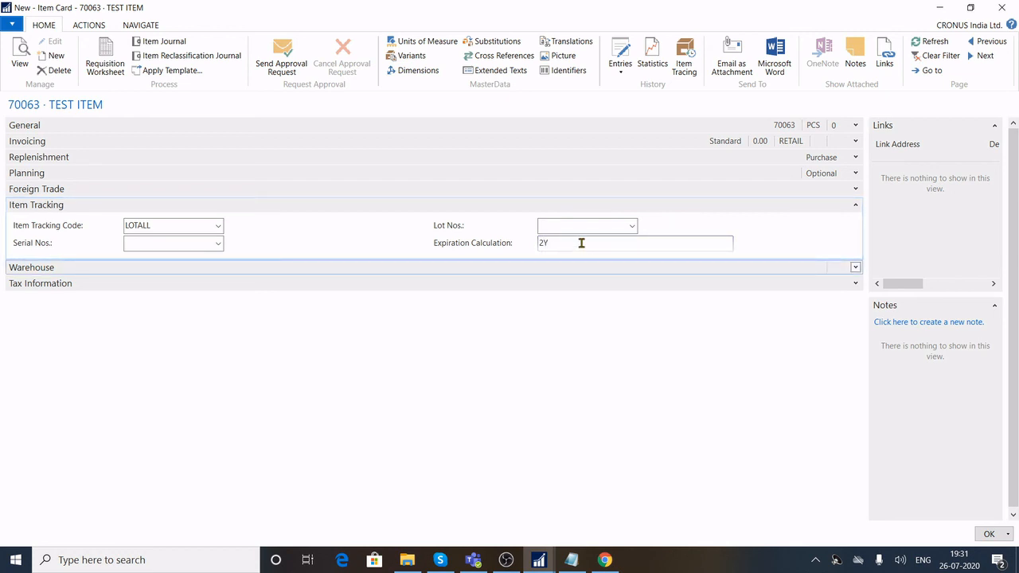
pyautogui.moveTo(567, 243); pyautogui.dragTo(503, 242)
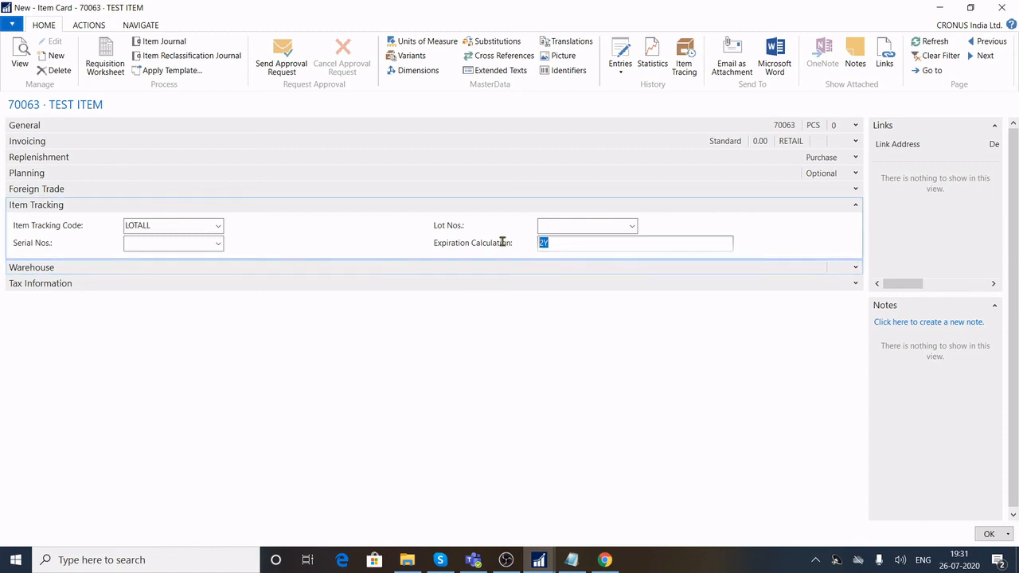
# Step: Review the number series available for Lot Nos. and the other item tracking fields without choosing a series
pyautogui.click(633, 227)
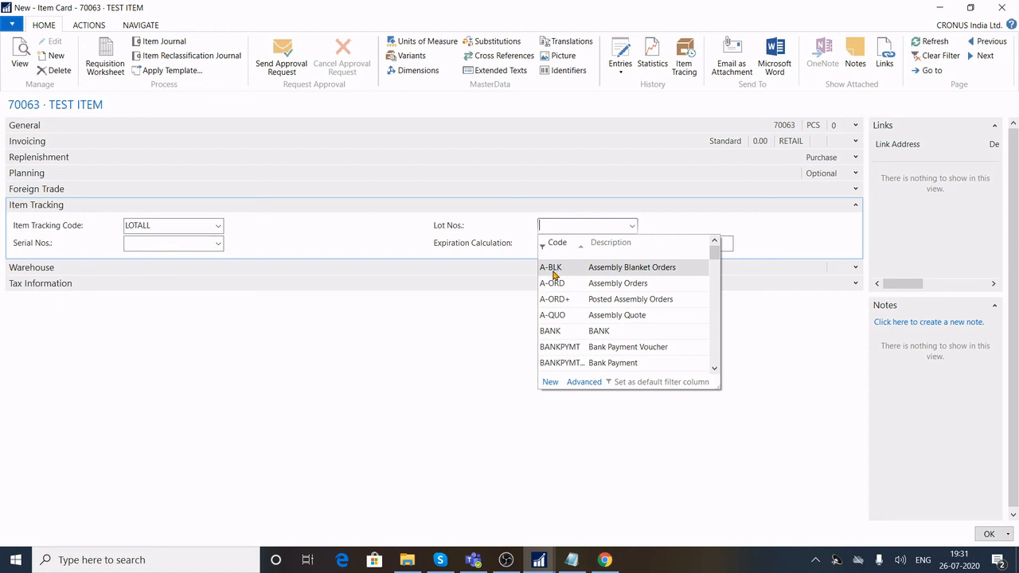
pyautogui.click(494, 249)
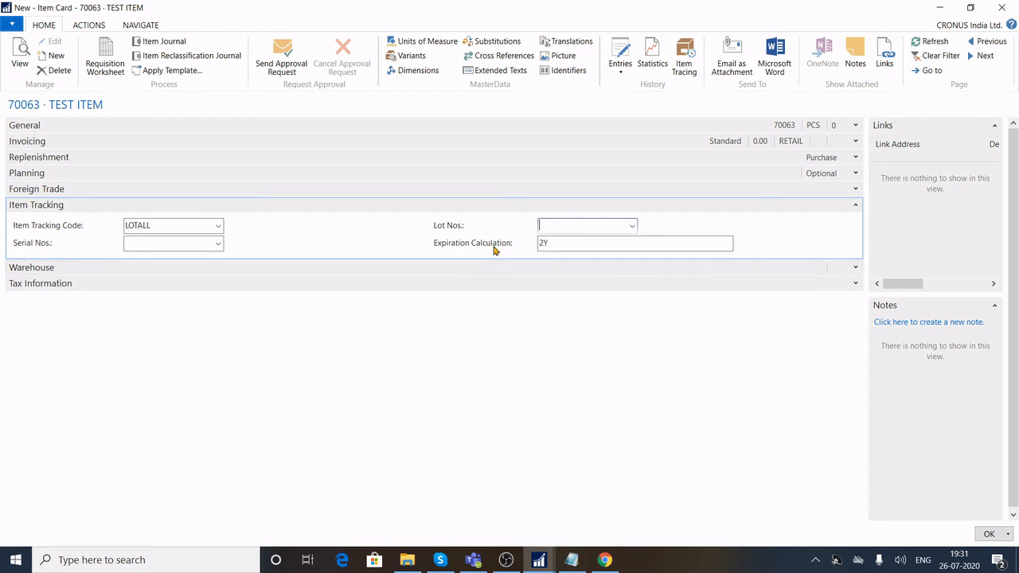
pyautogui.click(575, 242)
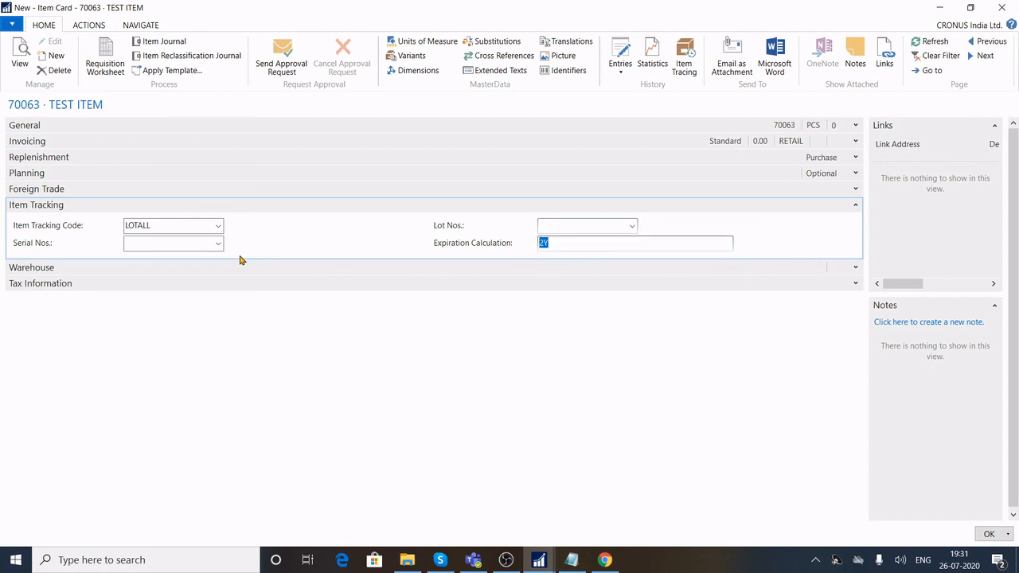
pyautogui.click(148, 243)
pyautogui.click(162, 225)
pyautogui.click(136, 243)
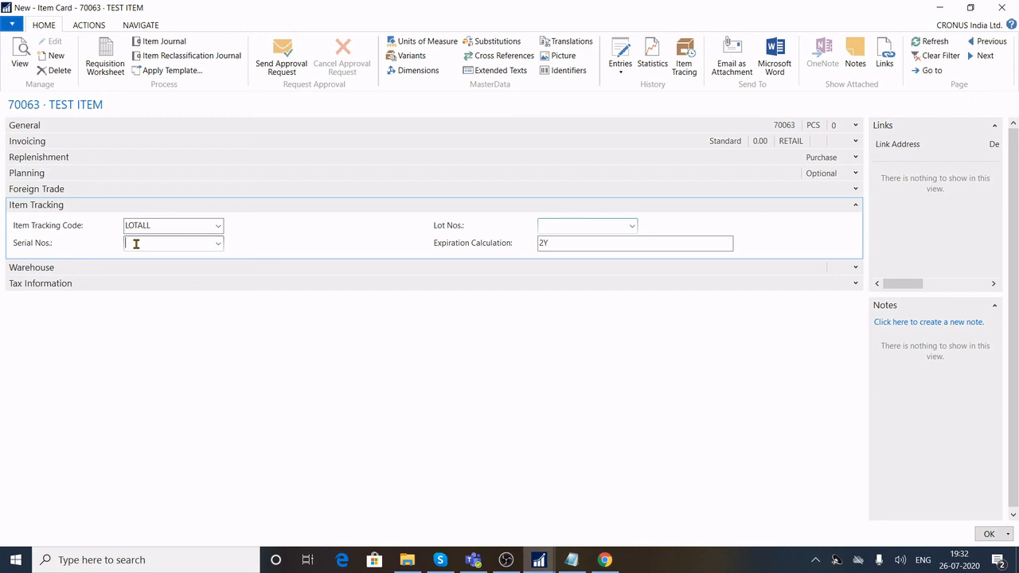
# Step: Review the Warehouse and Tax Information sections and reopen the General section of the item card
pyautogui.click(856, 205)
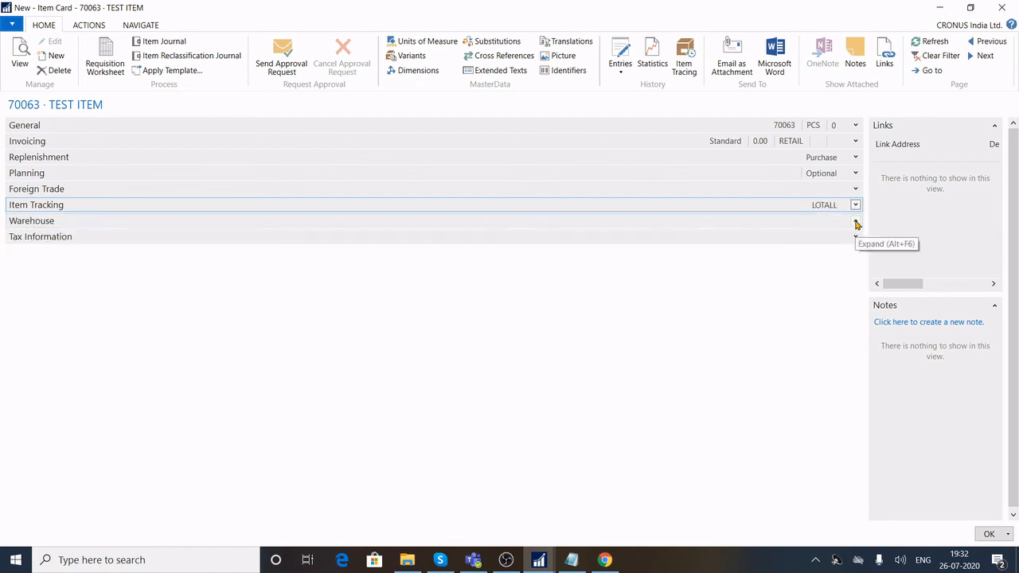
pyautogui.click(856, 222)
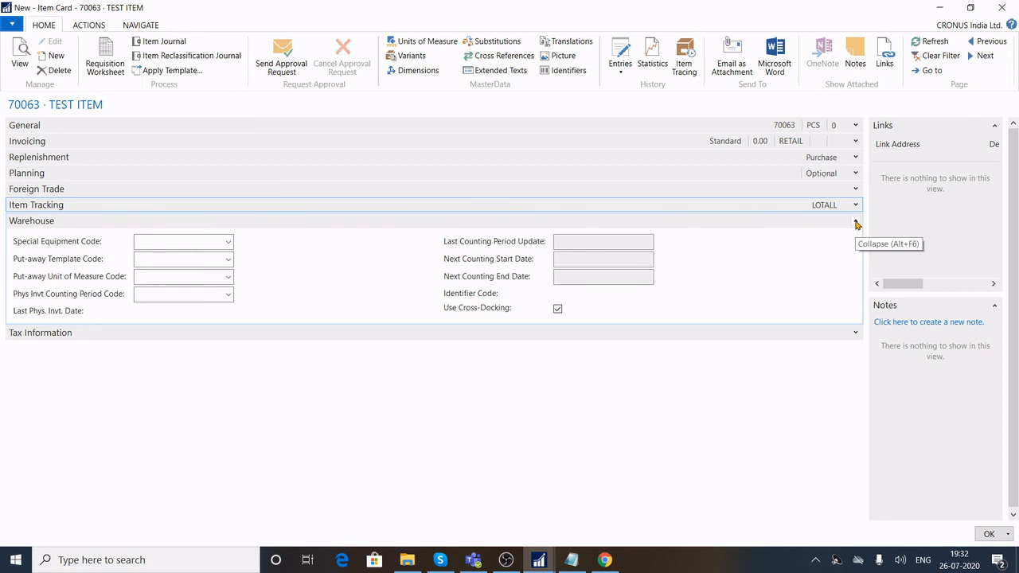
pyautogui.click(856, 223)
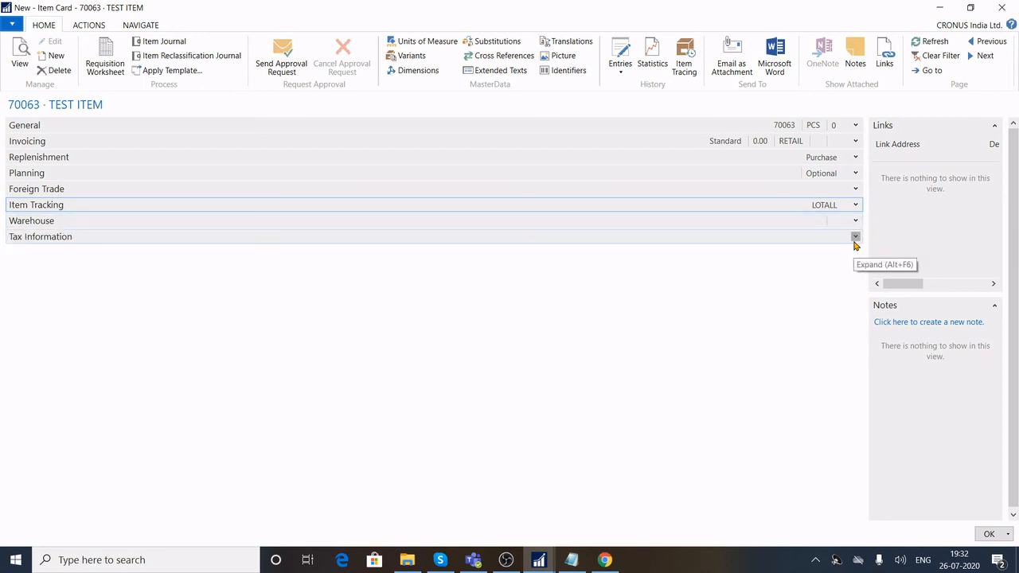
pyautogui.click(855, 237)
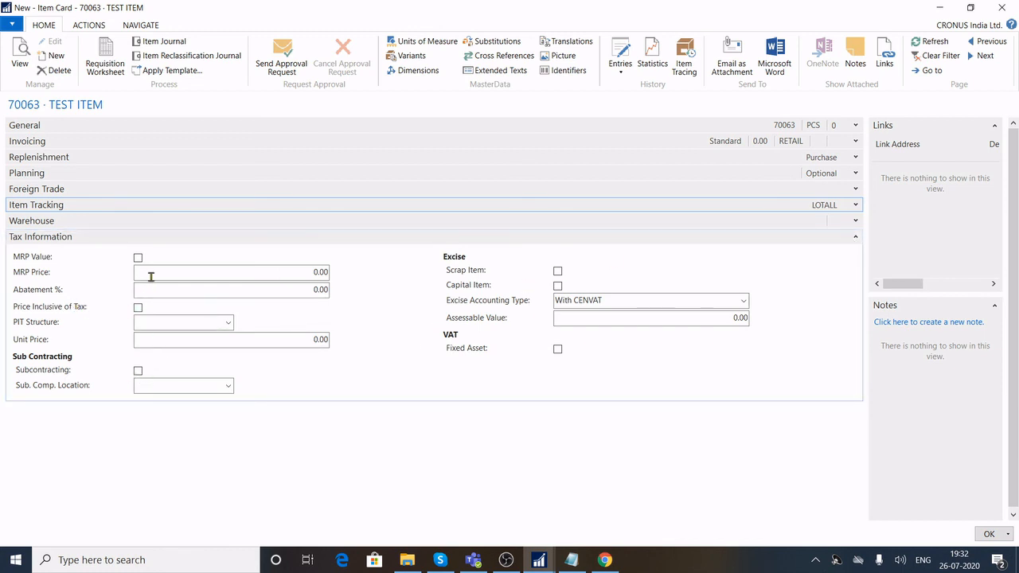
pyautogui.click(856, 237)
pyautogui.click(856, 125)
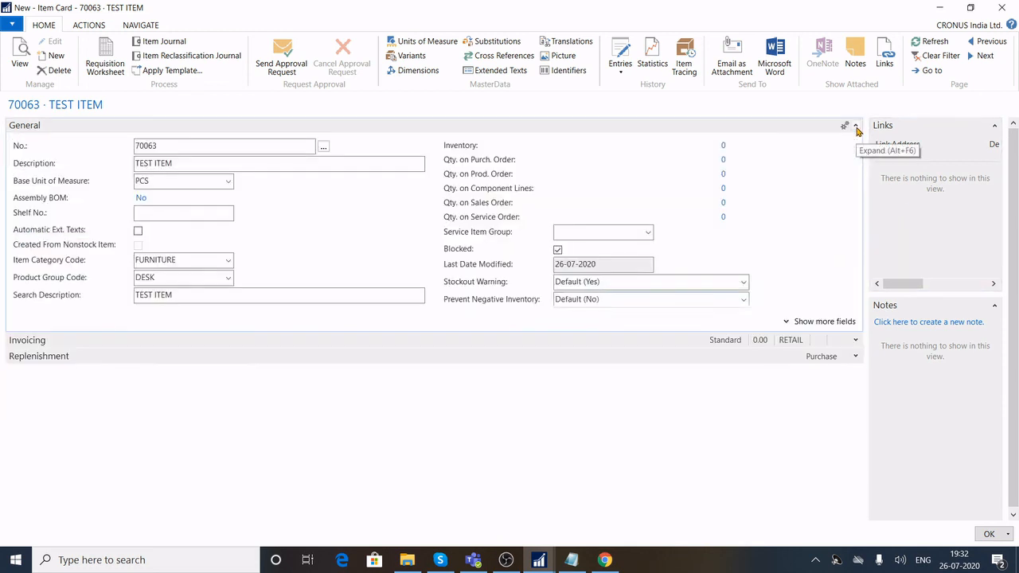